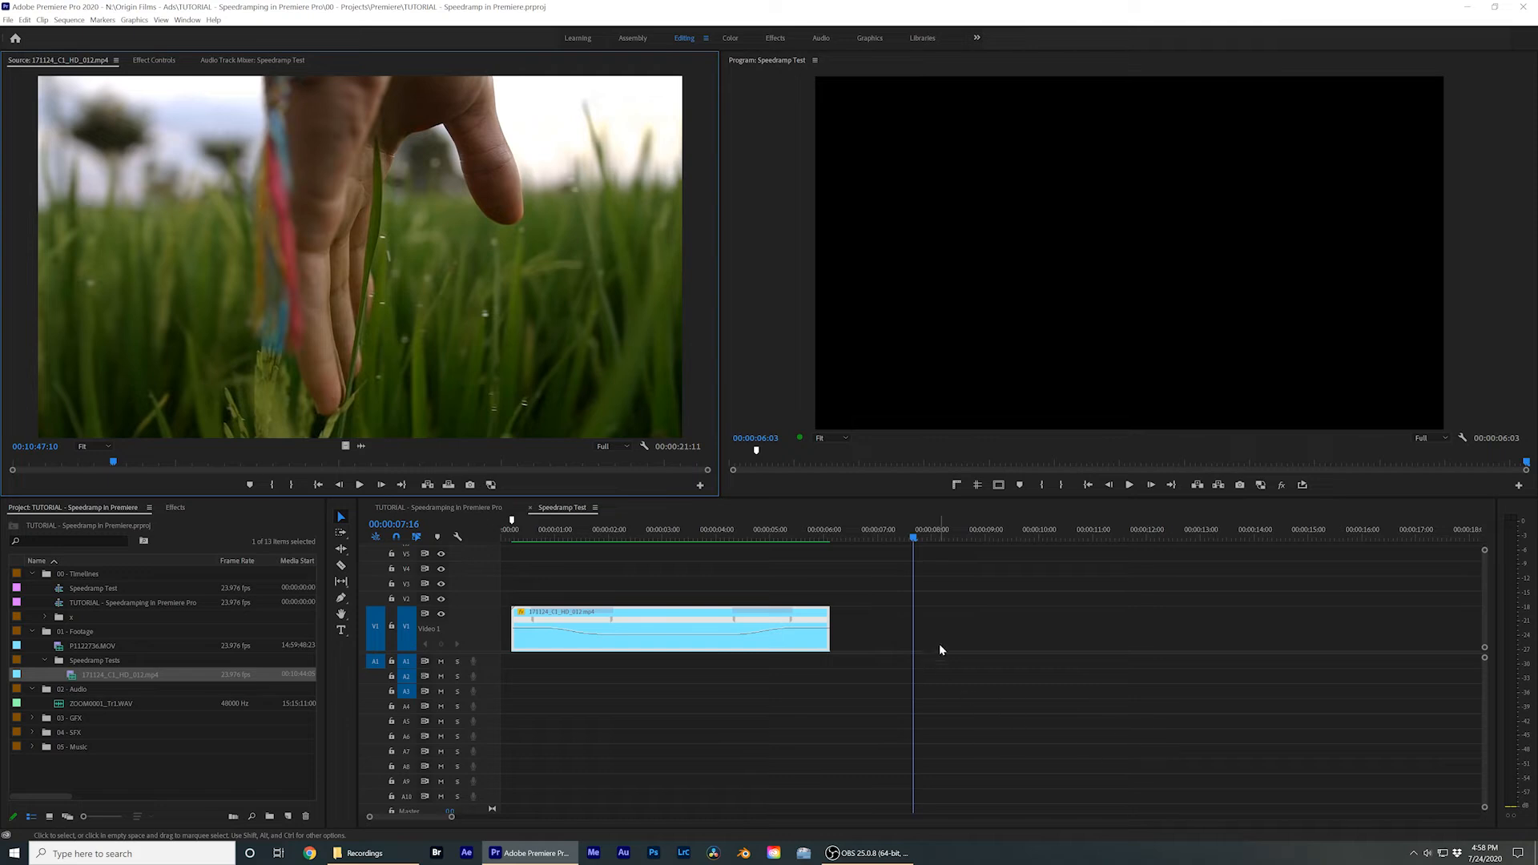
Review 171124_C1_HD_012.mp4 in the source monitor and mark its out point at 00:10:51:12.
click(668, 612)
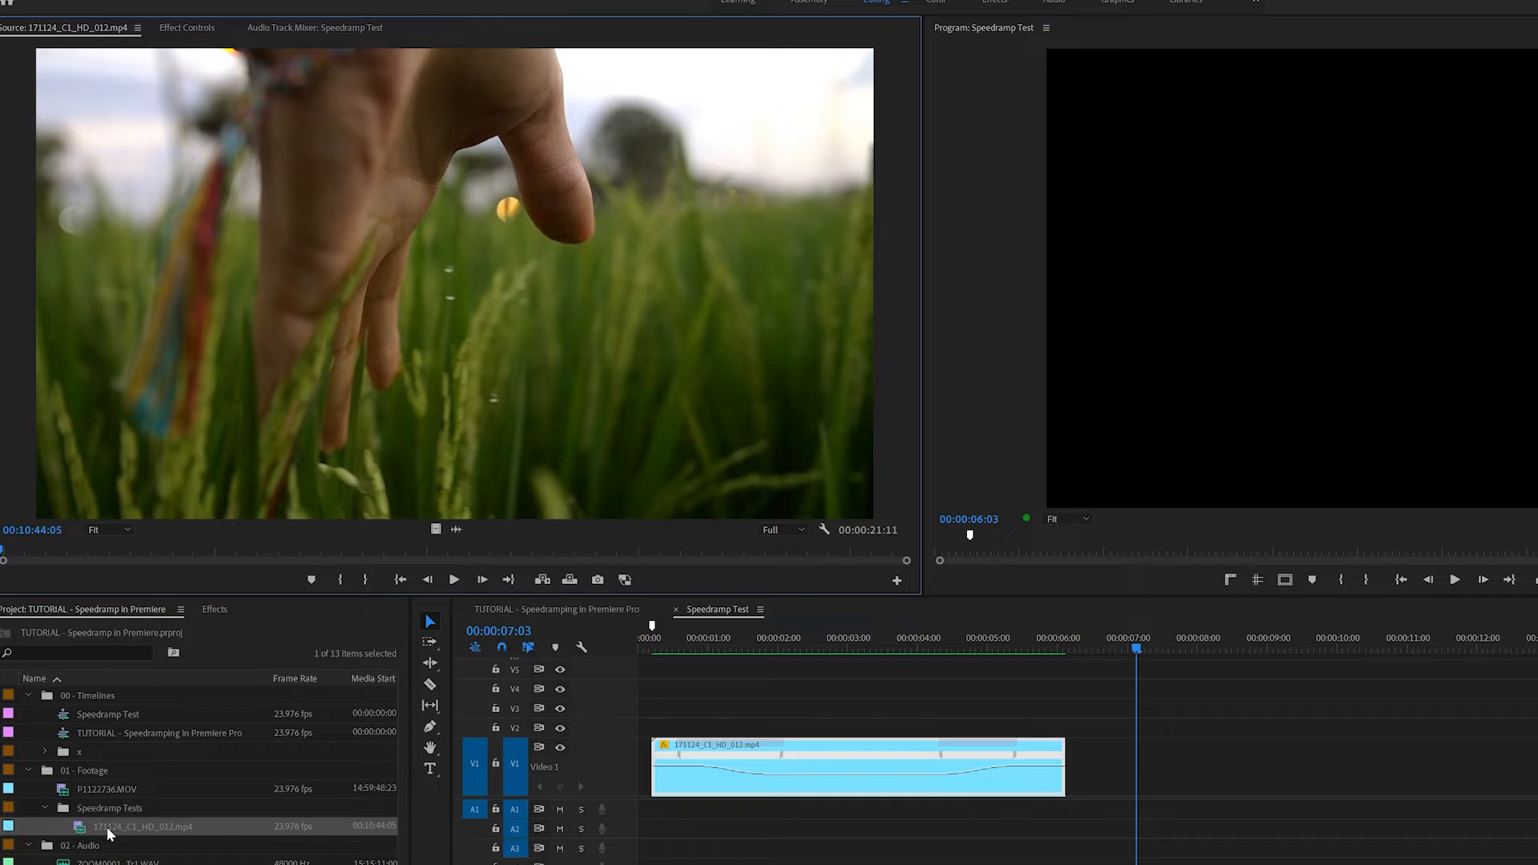
key(space)
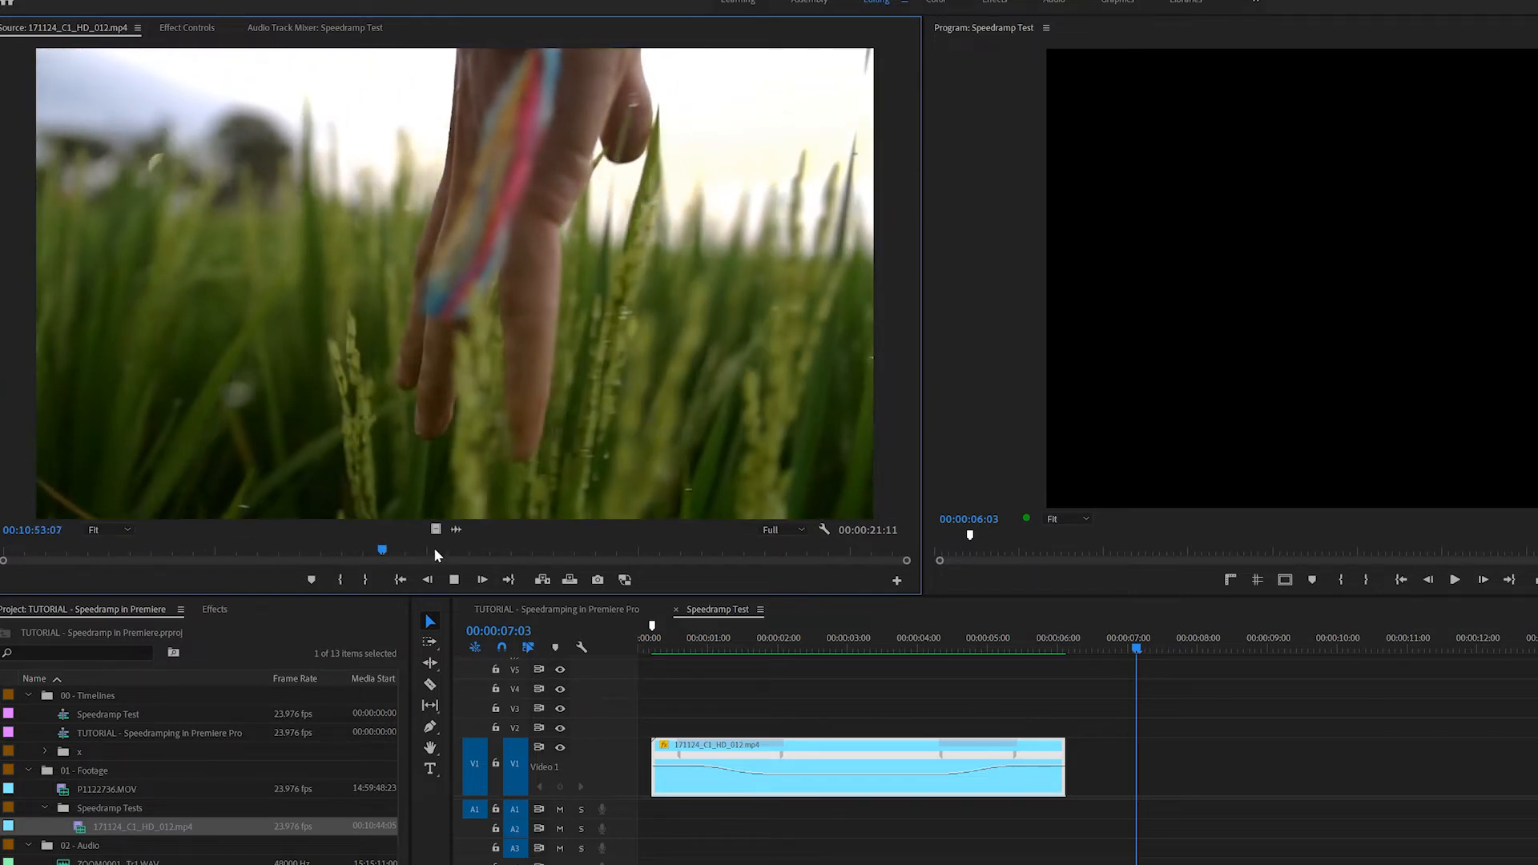
click(385, 548)
drag(385, 551, 231, 560)
key(space)
key(space)
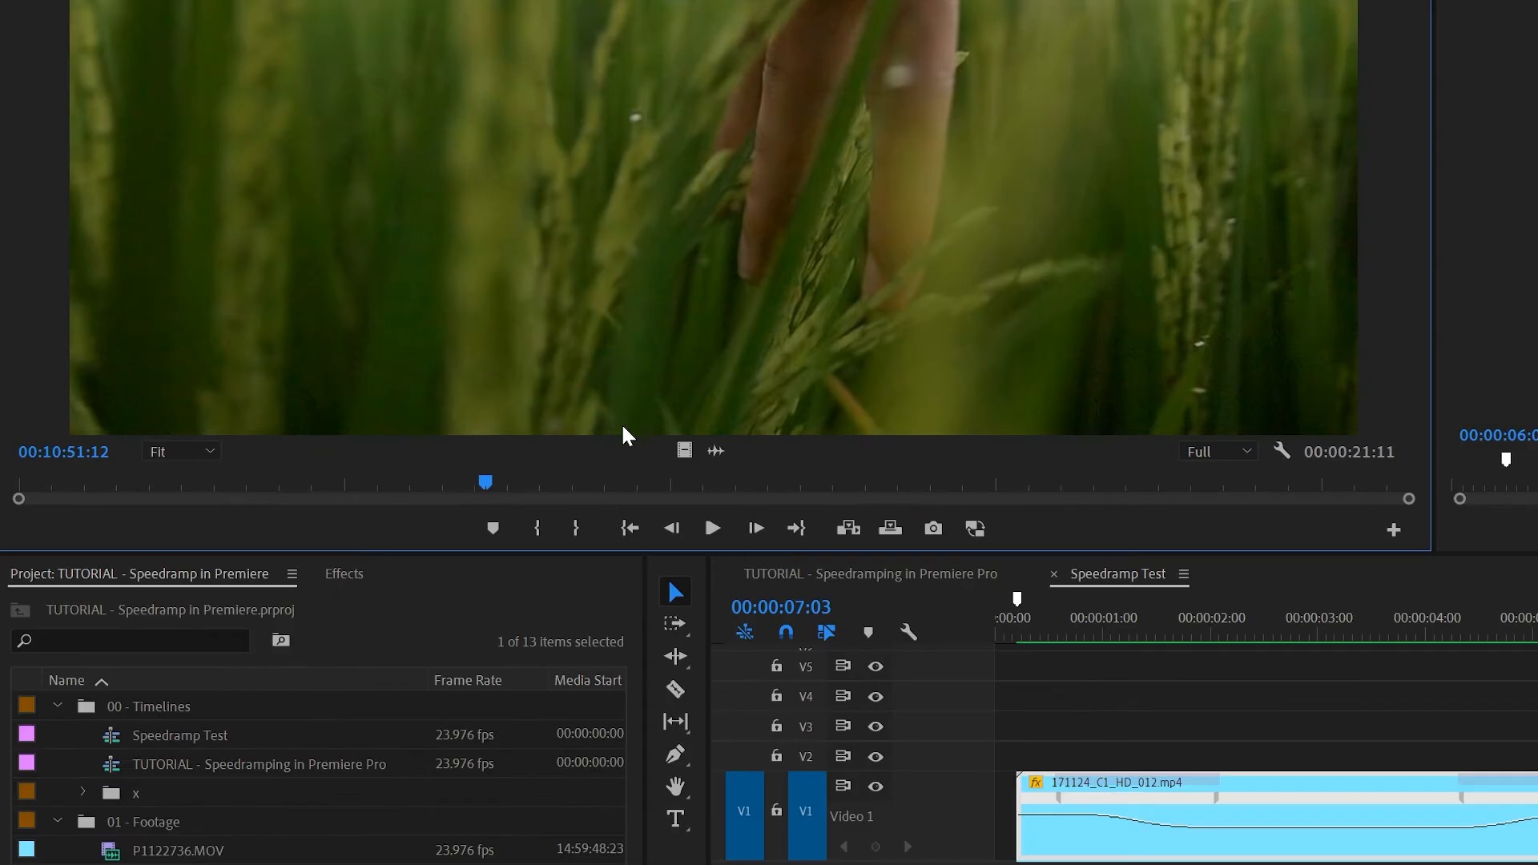
key(o)
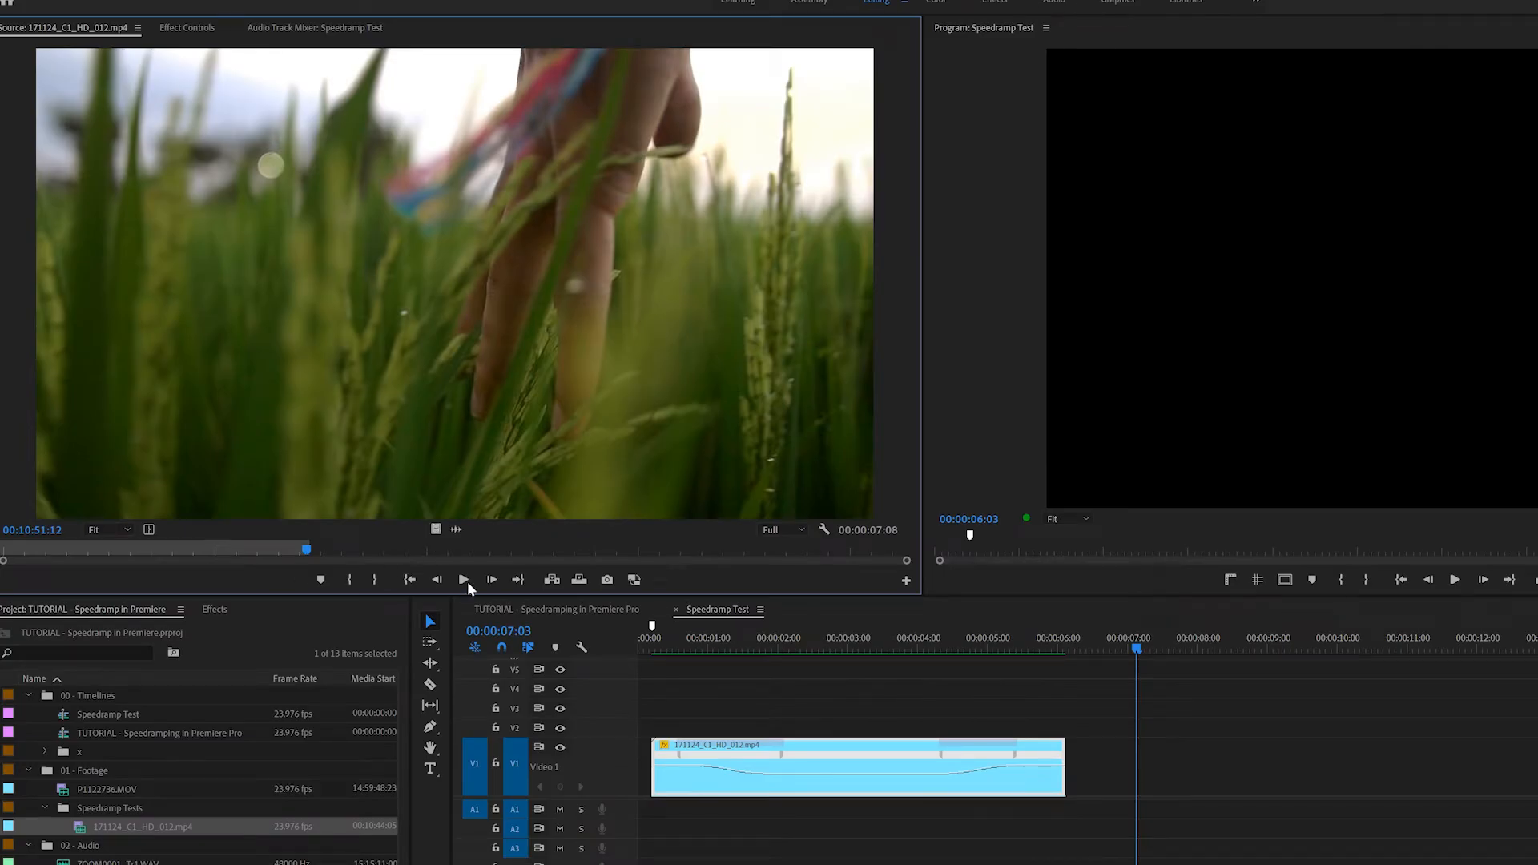
Place the trimmed source clip on video track V1 of the Speedramp Test sequence, after the existing clip.
drag(468, 581, 1425, 768)
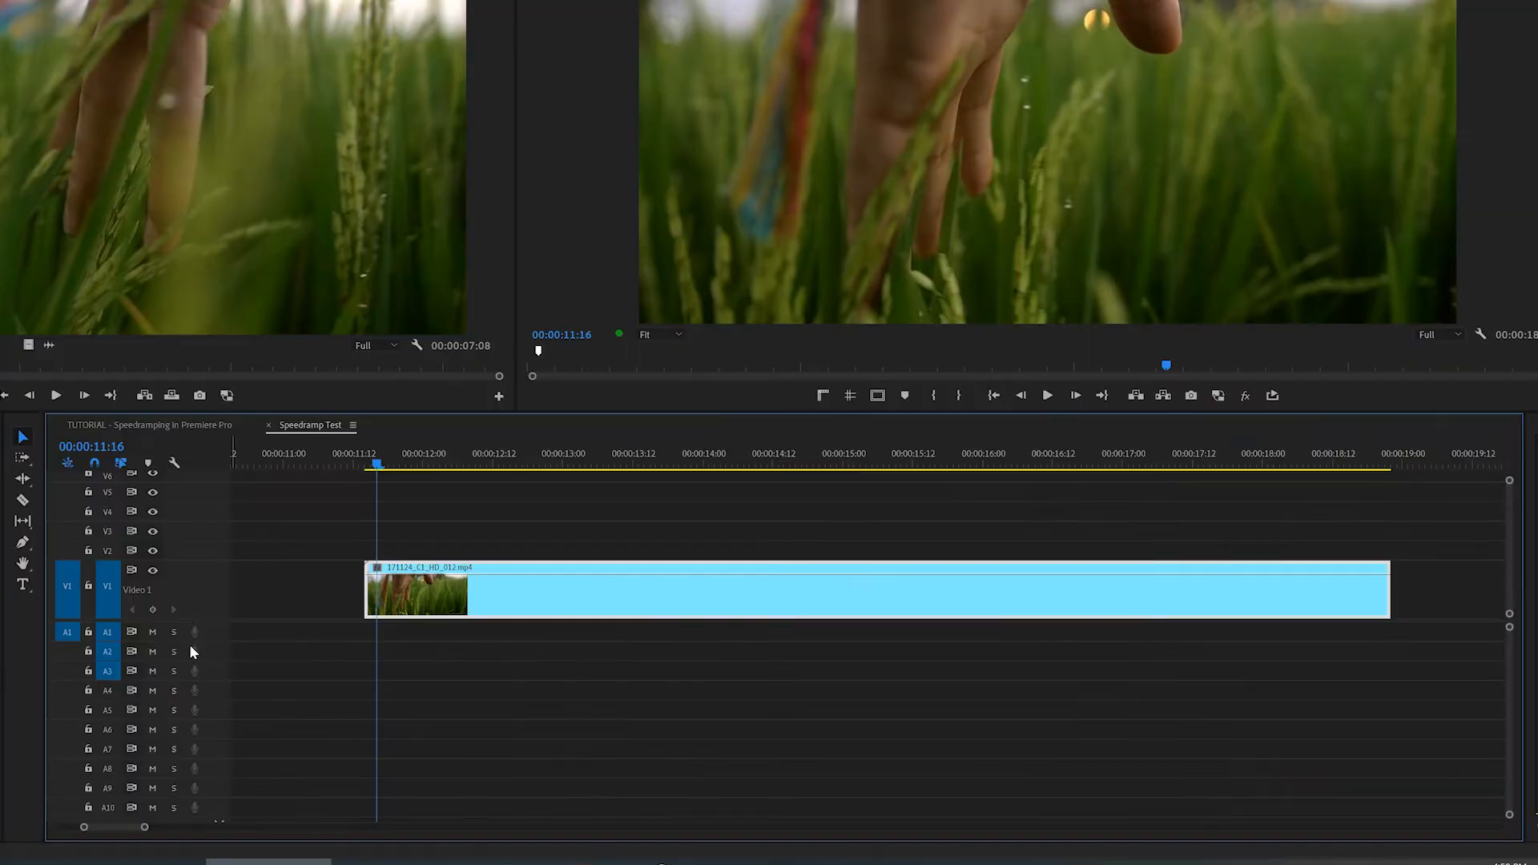
drag(210, 619, 200, 716)
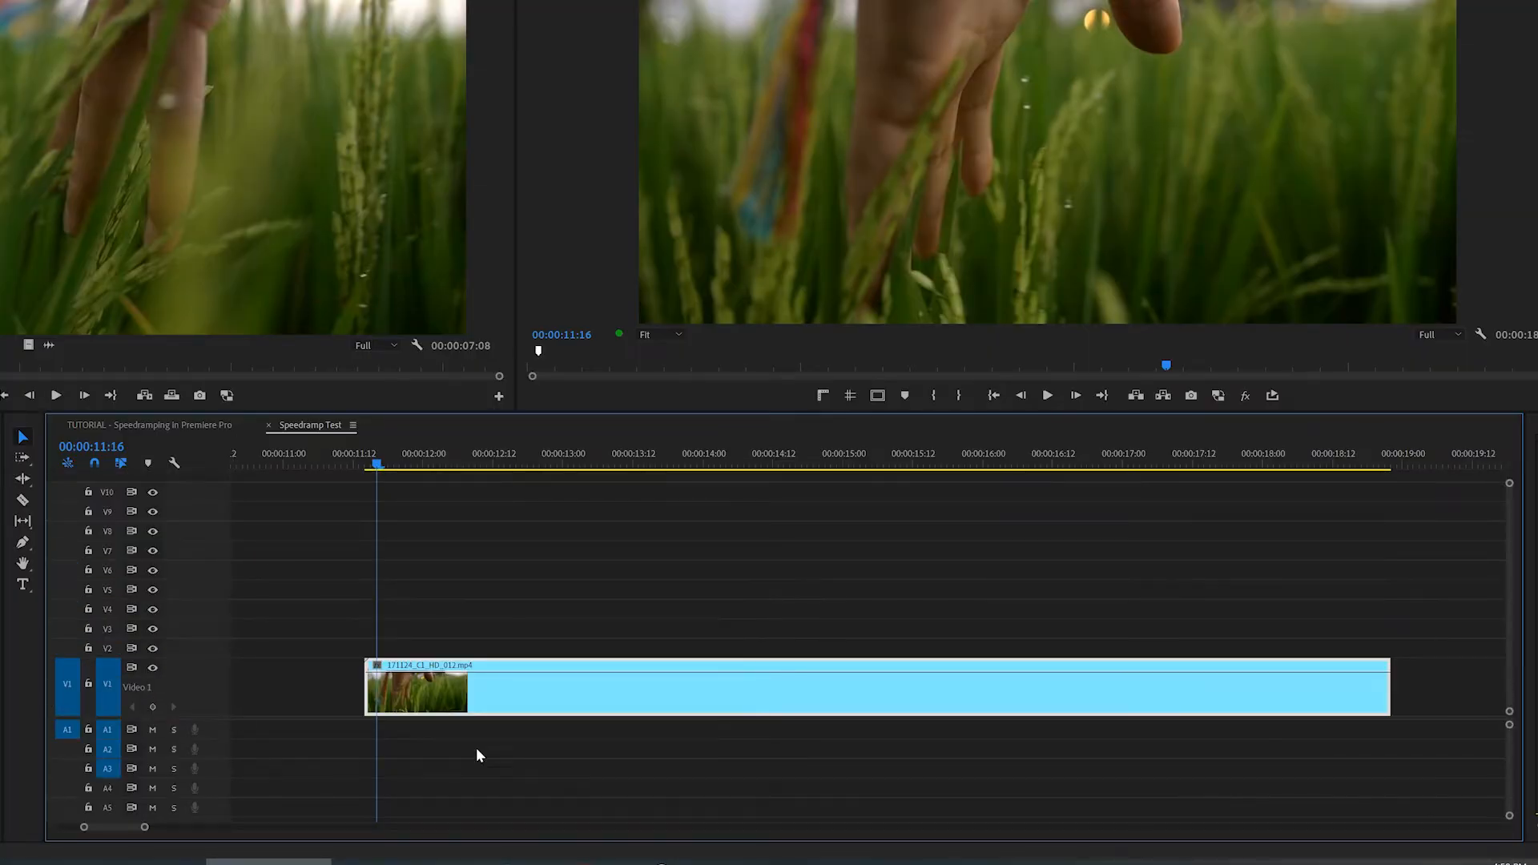
scroll(512, 743, down, 3)
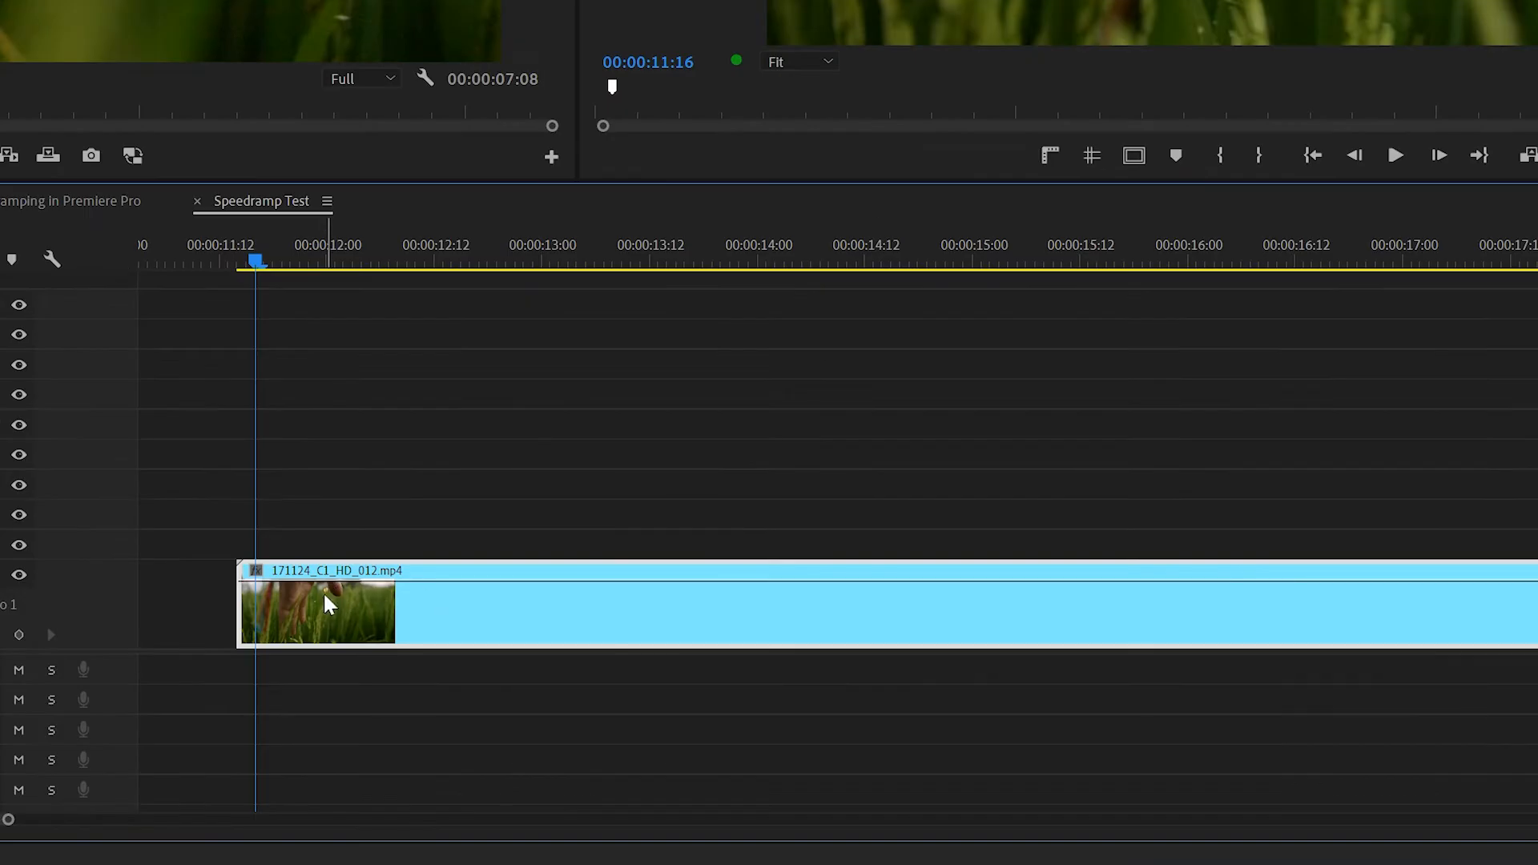
Show the Time Remapping Speed keyframes on the newly placed clip.
right_click(325, 597)
mouse_move(470, 592)
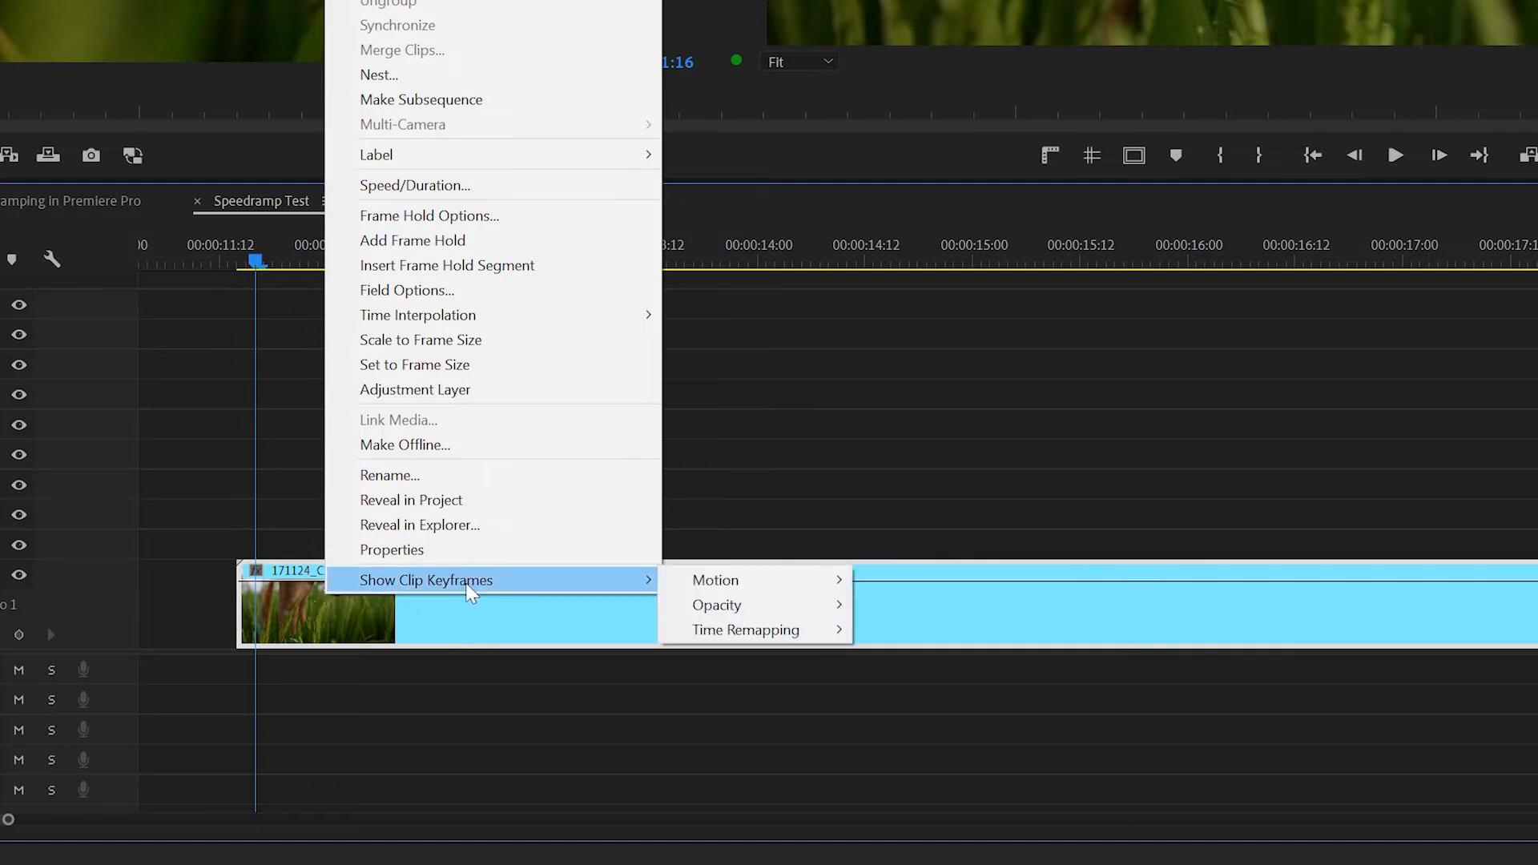
mouse_move(762, 631)
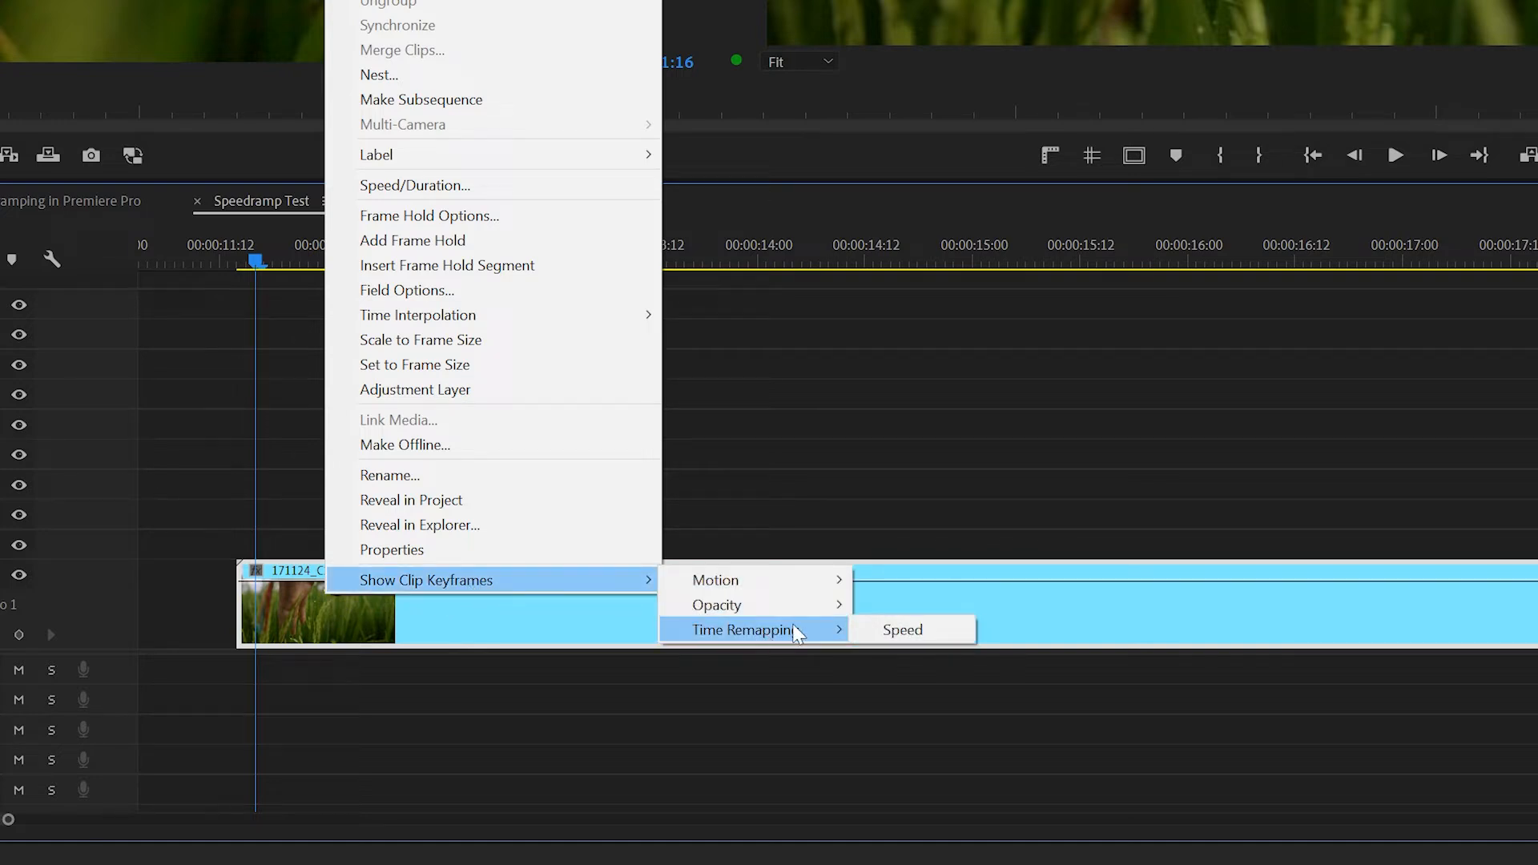
click(925, 632)
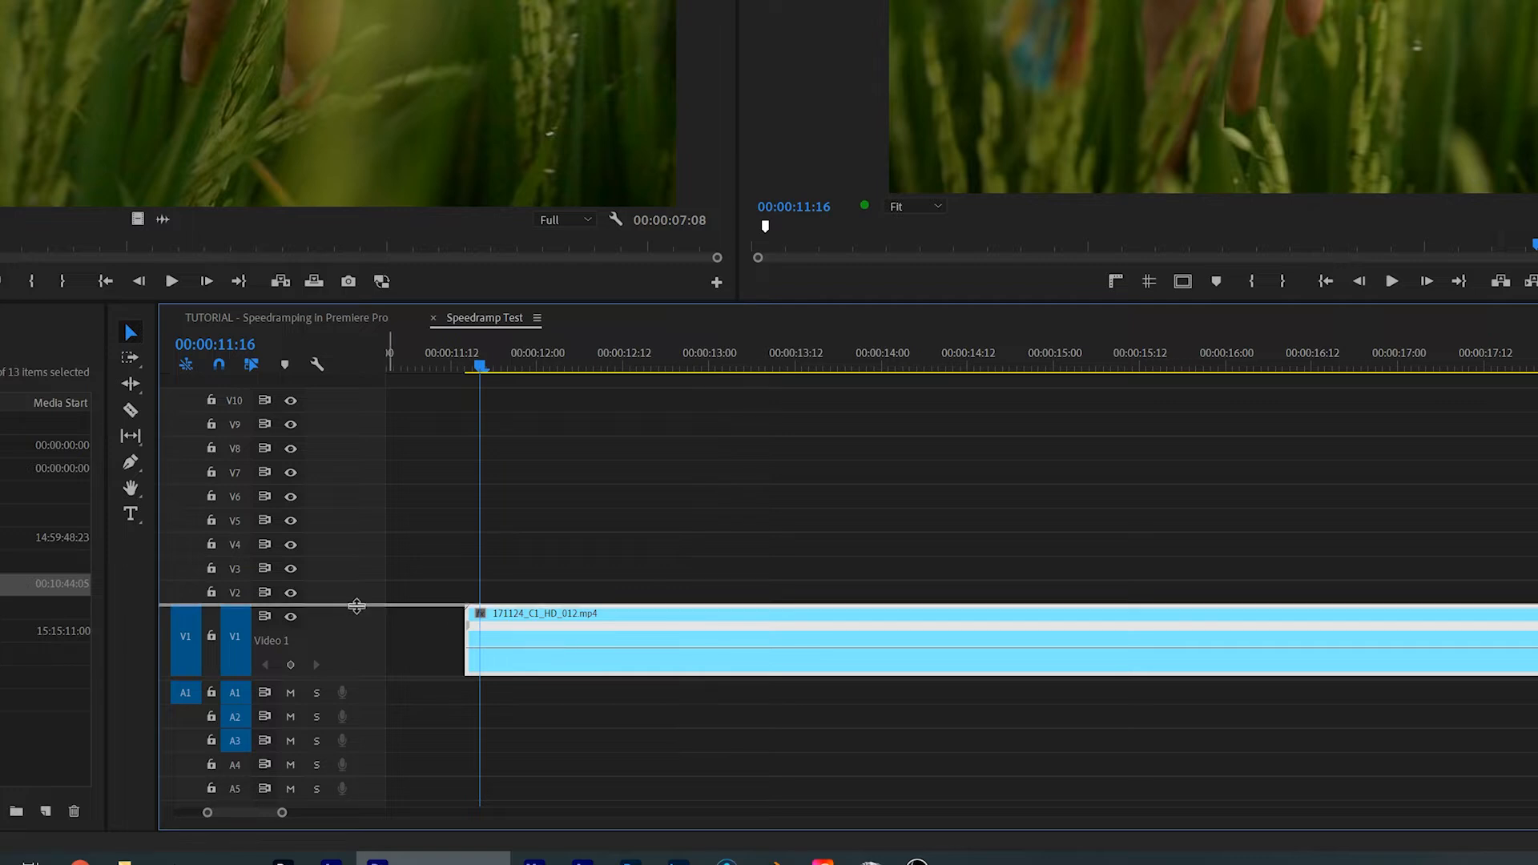
Enlarge the height of video track V1 so the speed line of the new clip is easy to edit.
drag(356, 606, 368, 440)
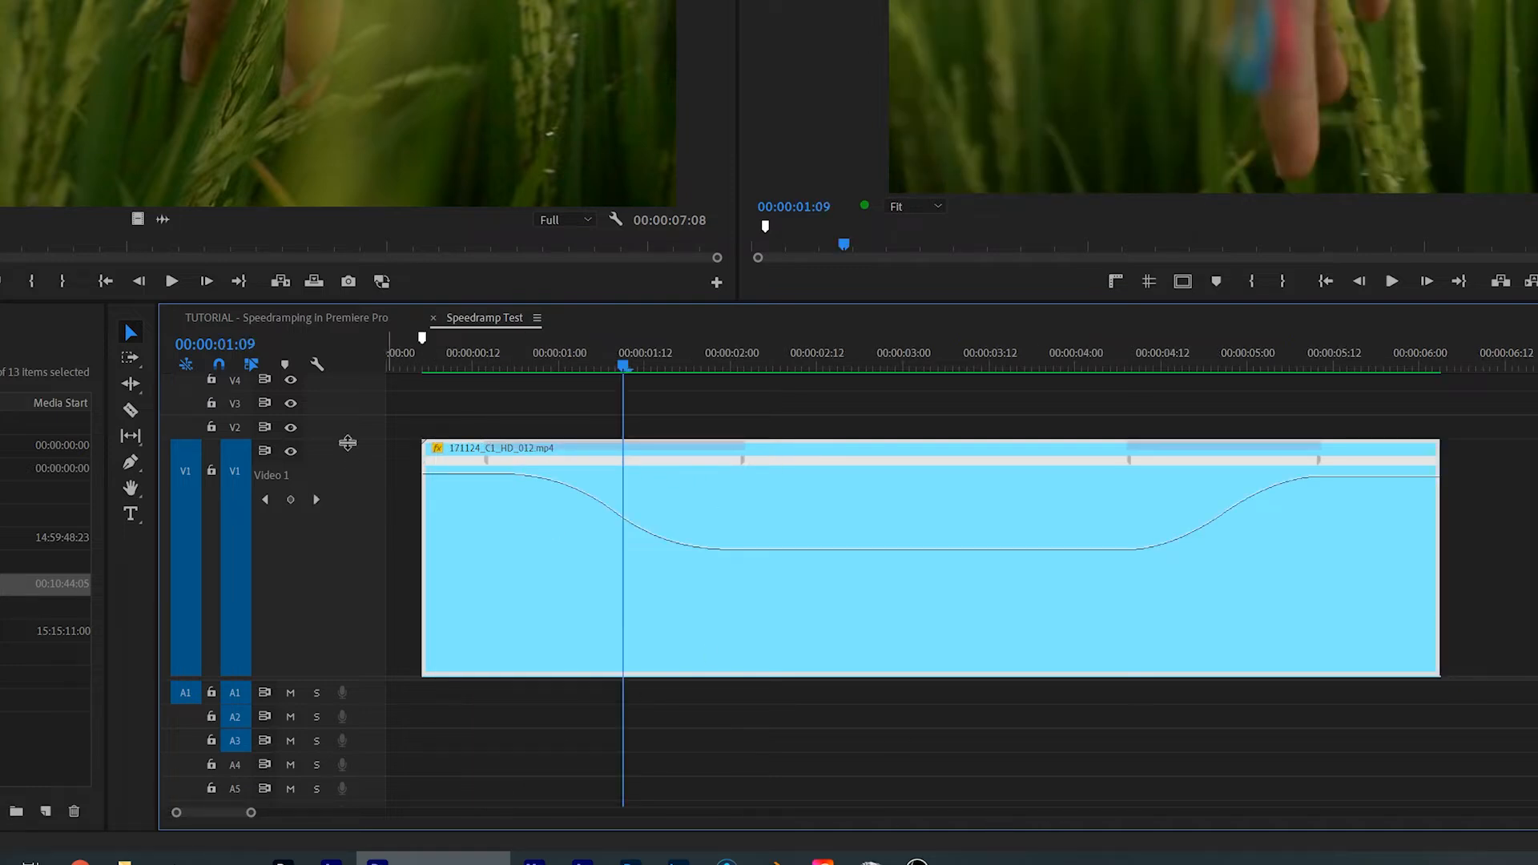
drag(348, 442, 347, 613)
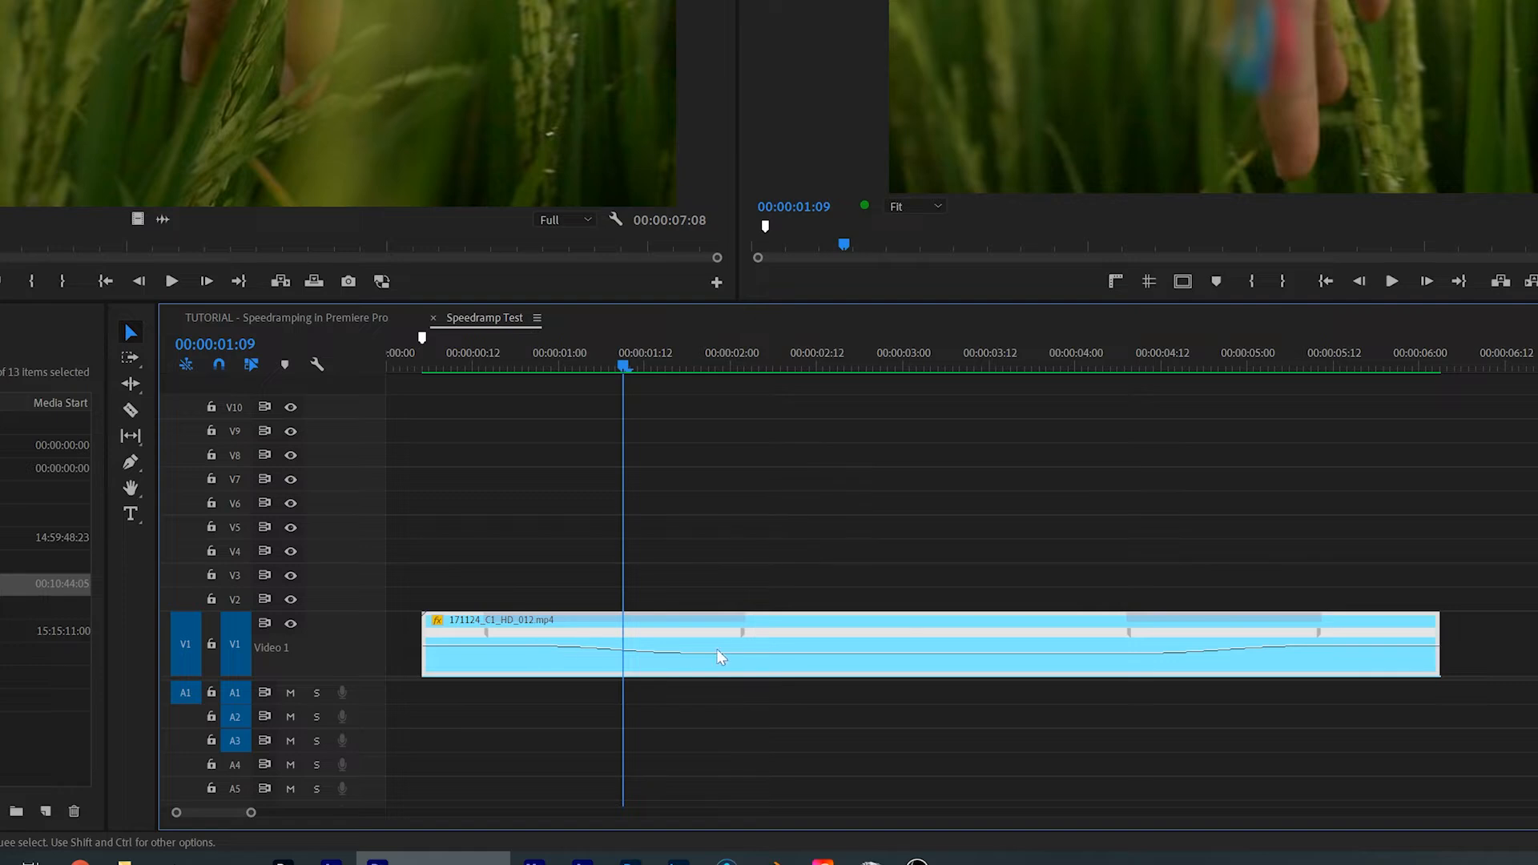
drag(348, 614, 343, 422)
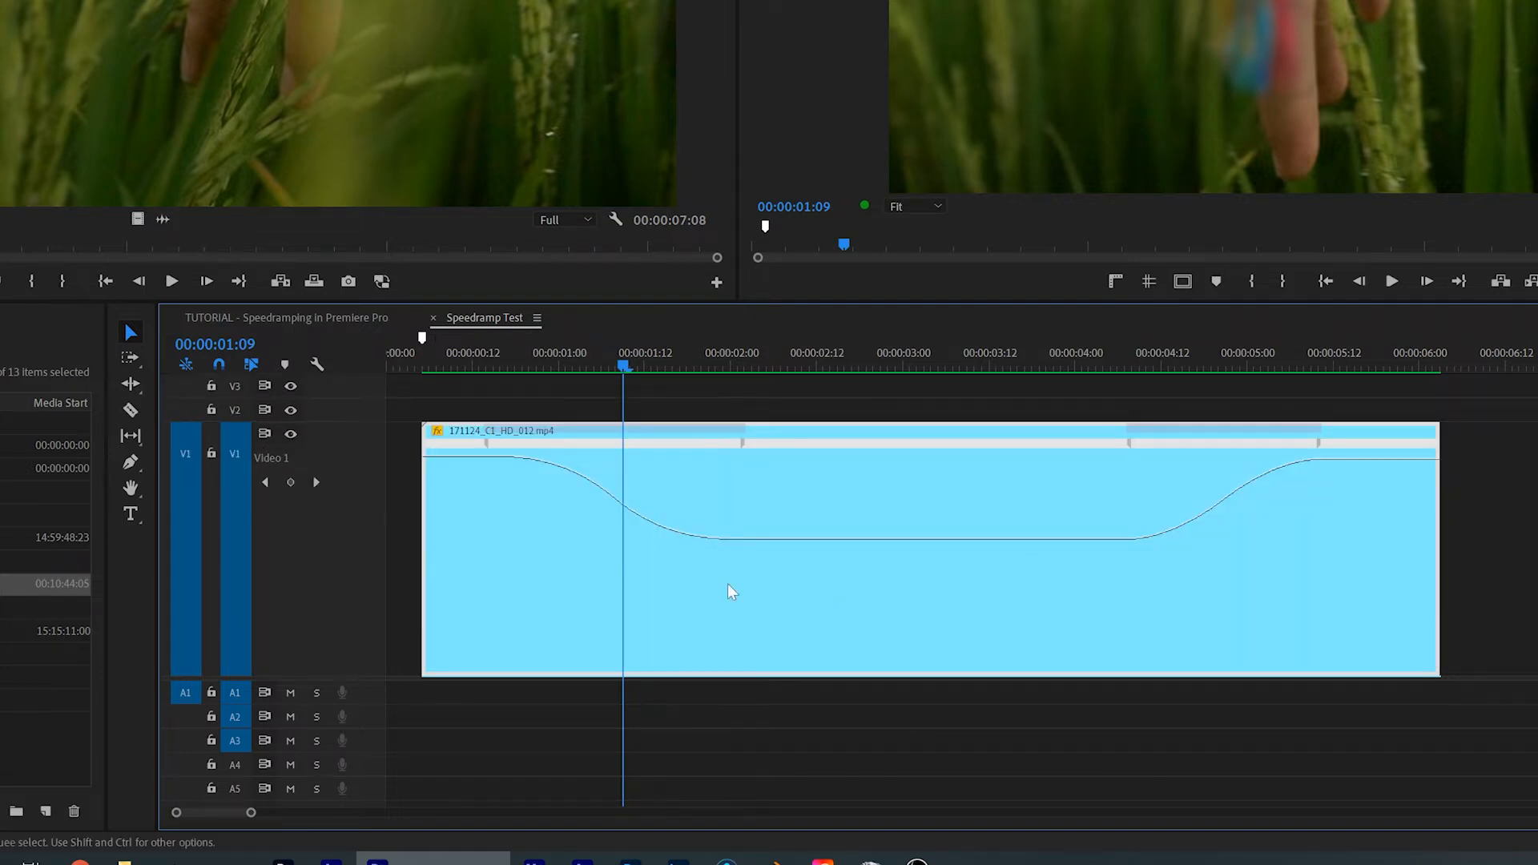
key(h)
scroll(855, 611, down, 10)
scroll(801, 601, down, 1)
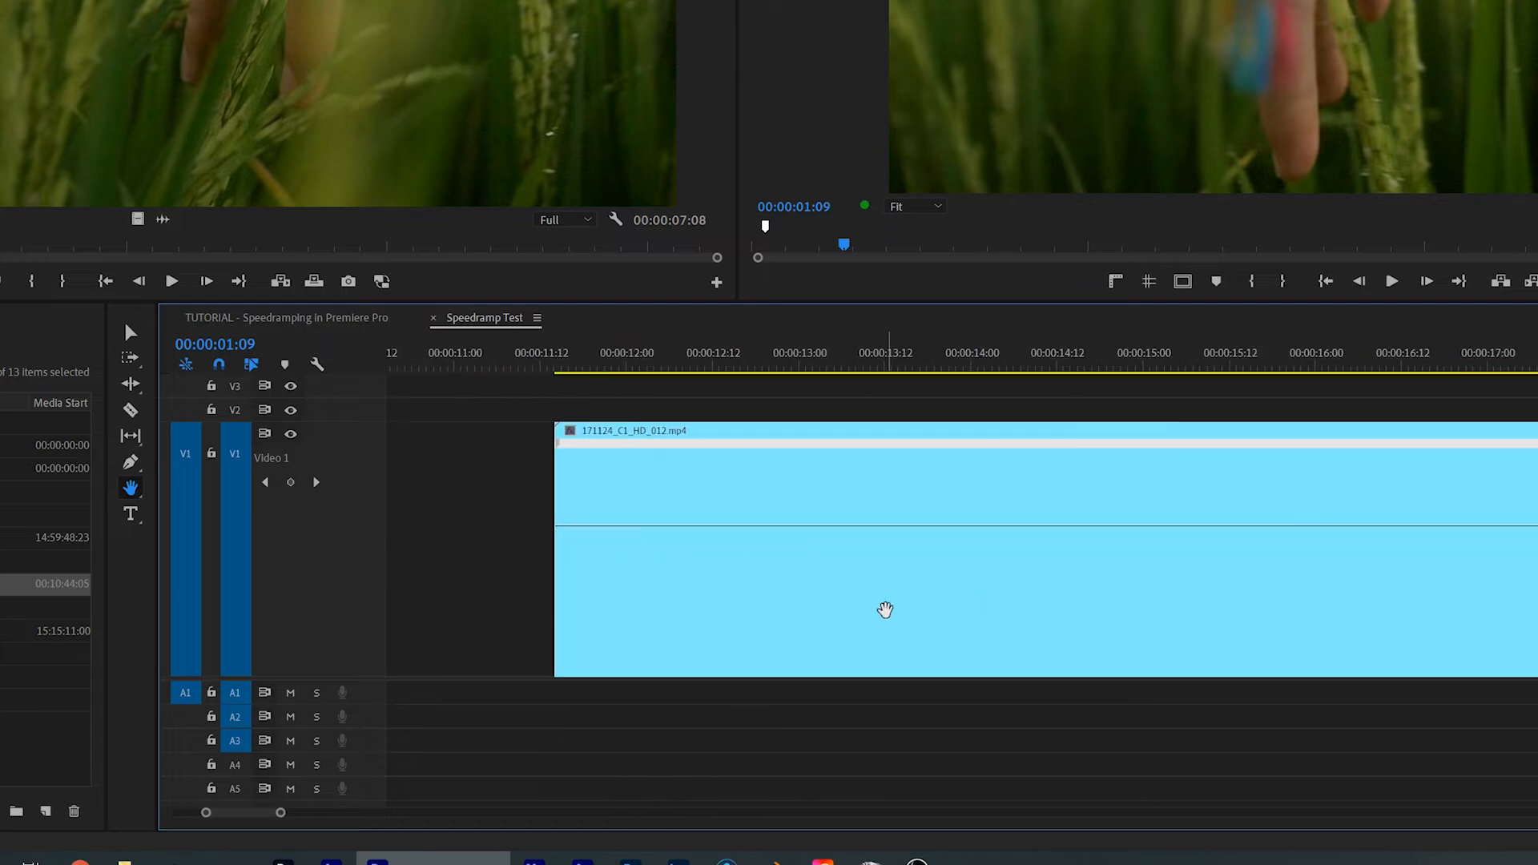
Play the new clip to find the ramp point and add a speed keyframe at 00:00:13:14.
click(563, 375)
key(v)
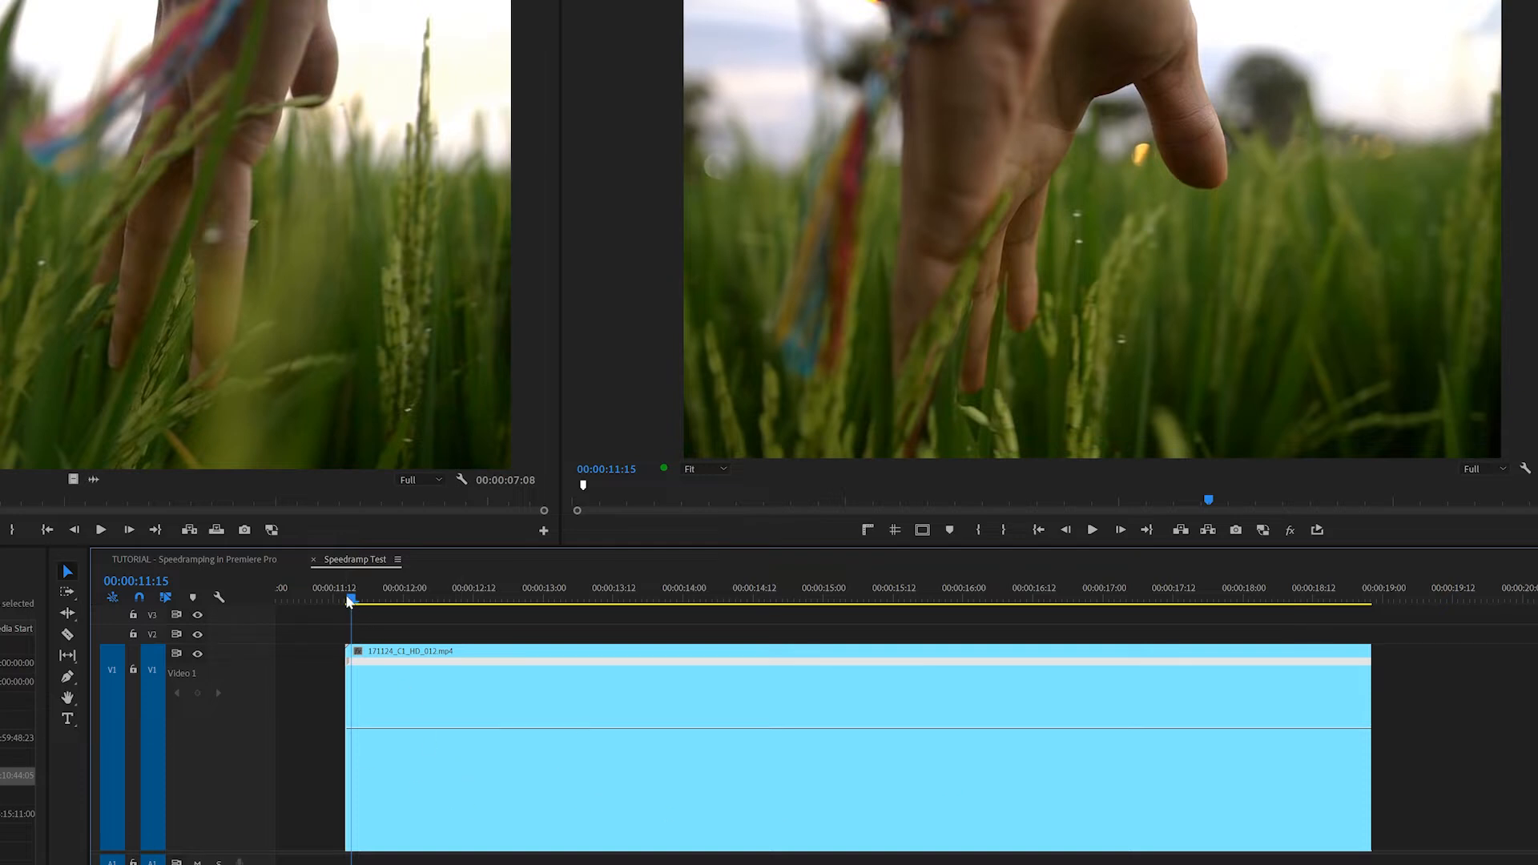
click(440, 708)
key(space)
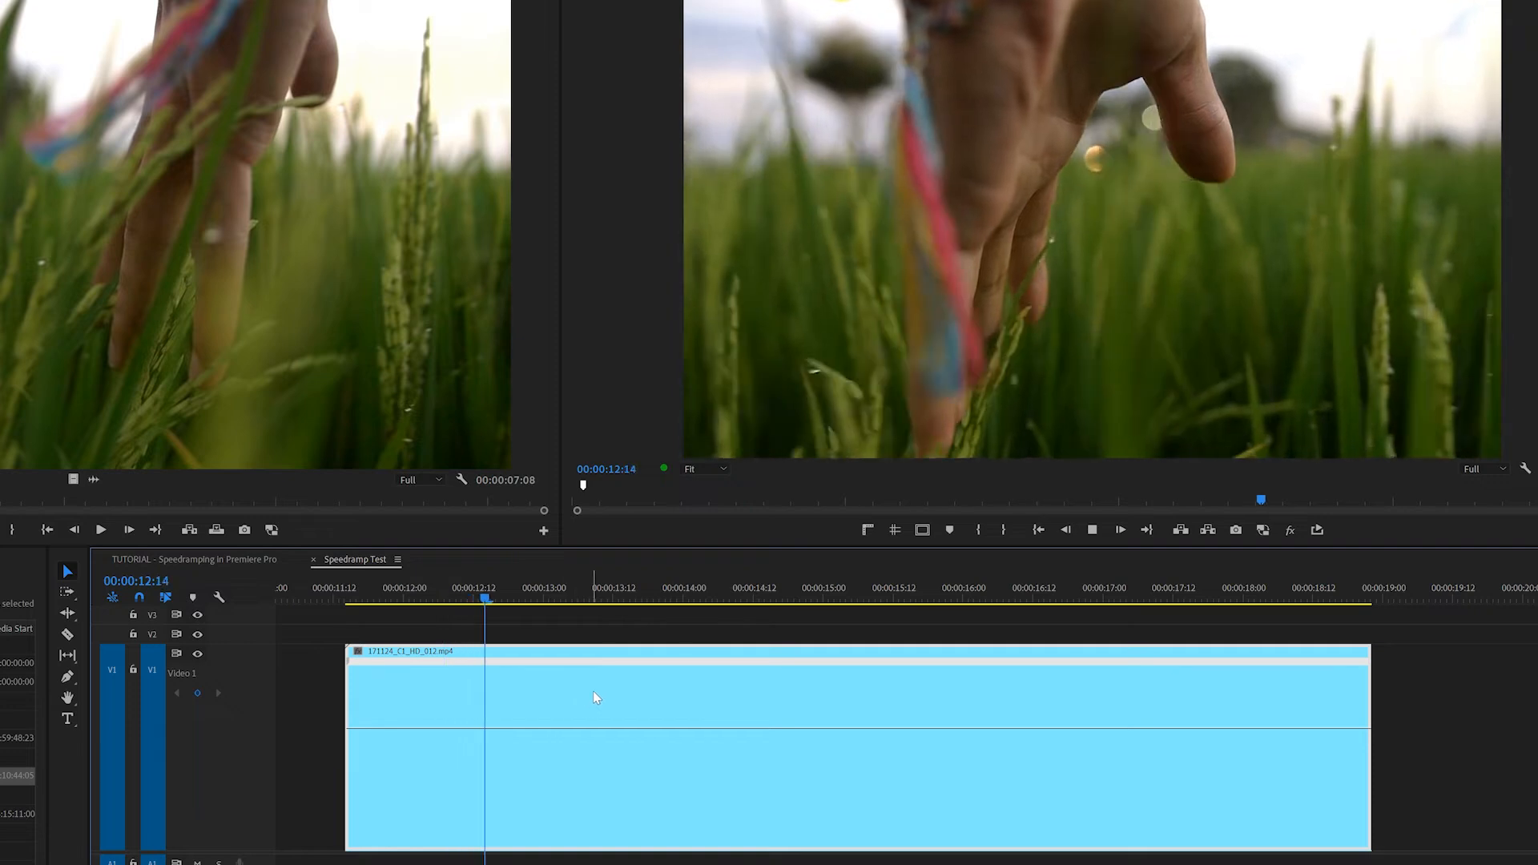
key(space)
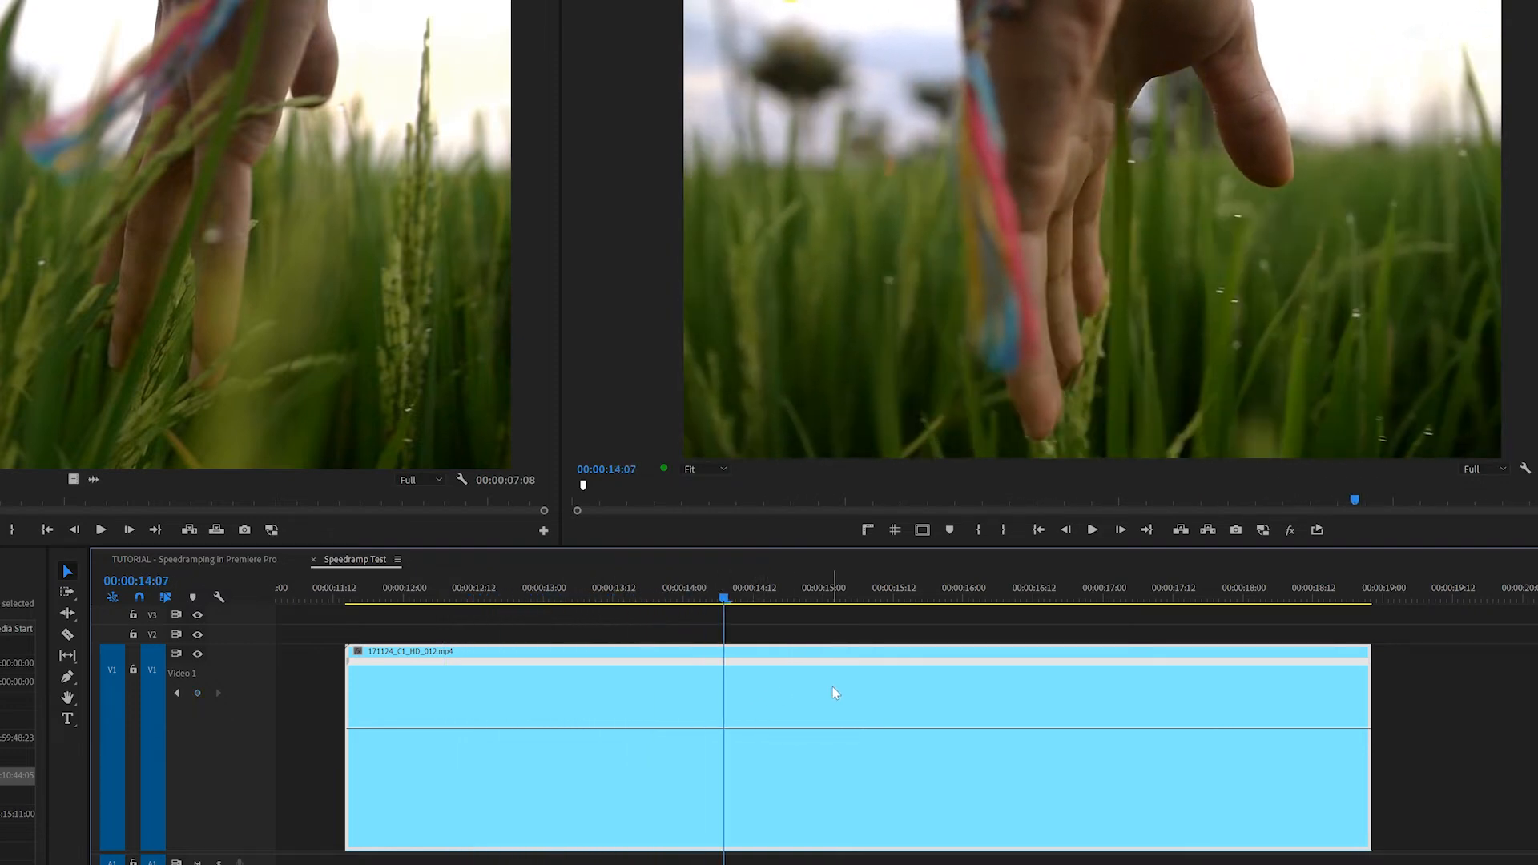
click(632, 597)
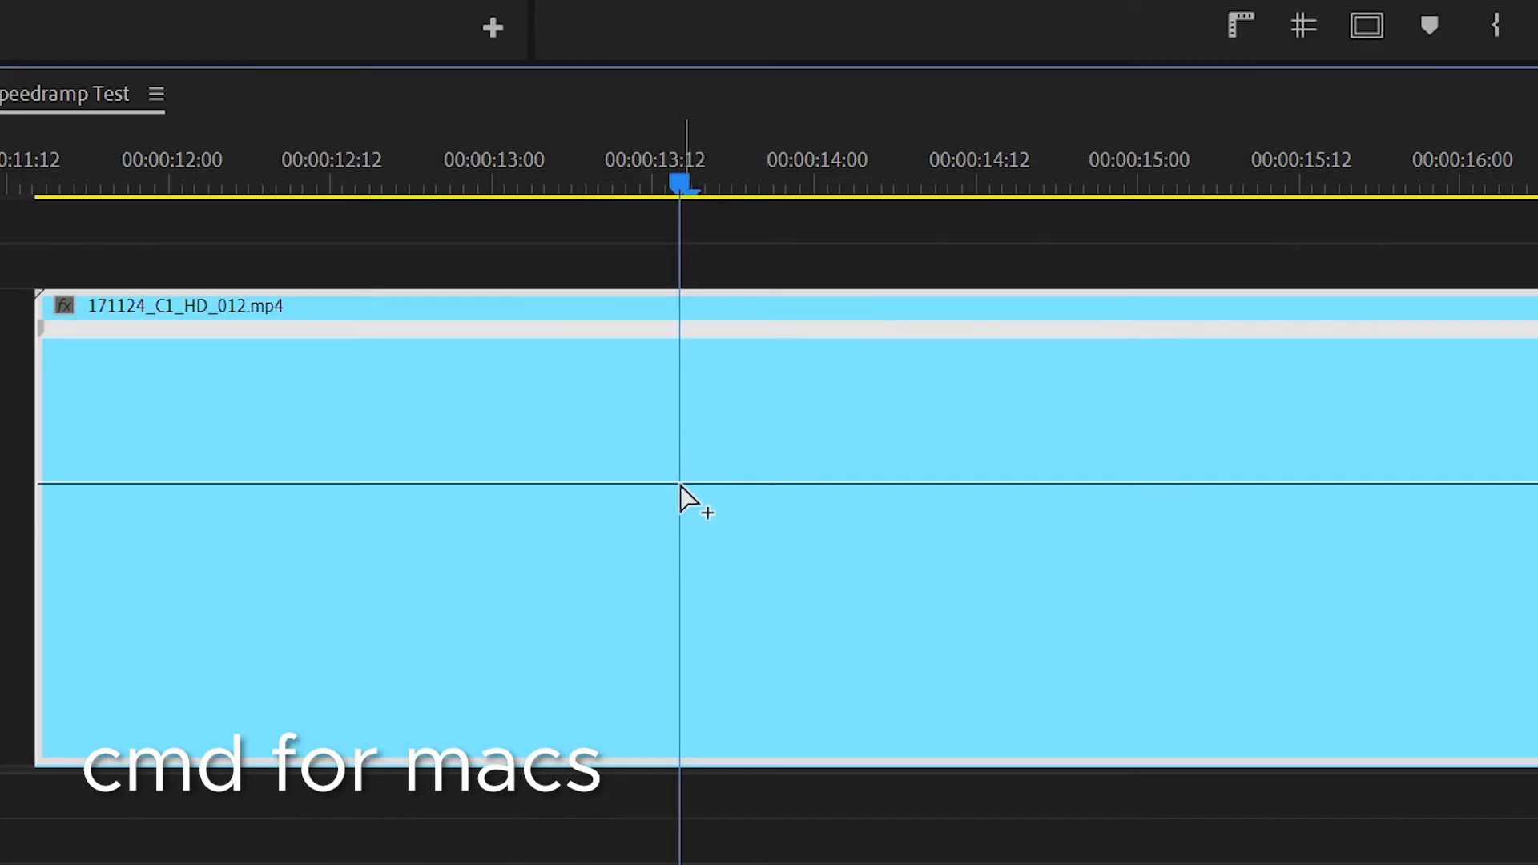
ctrl+click(625, 729)
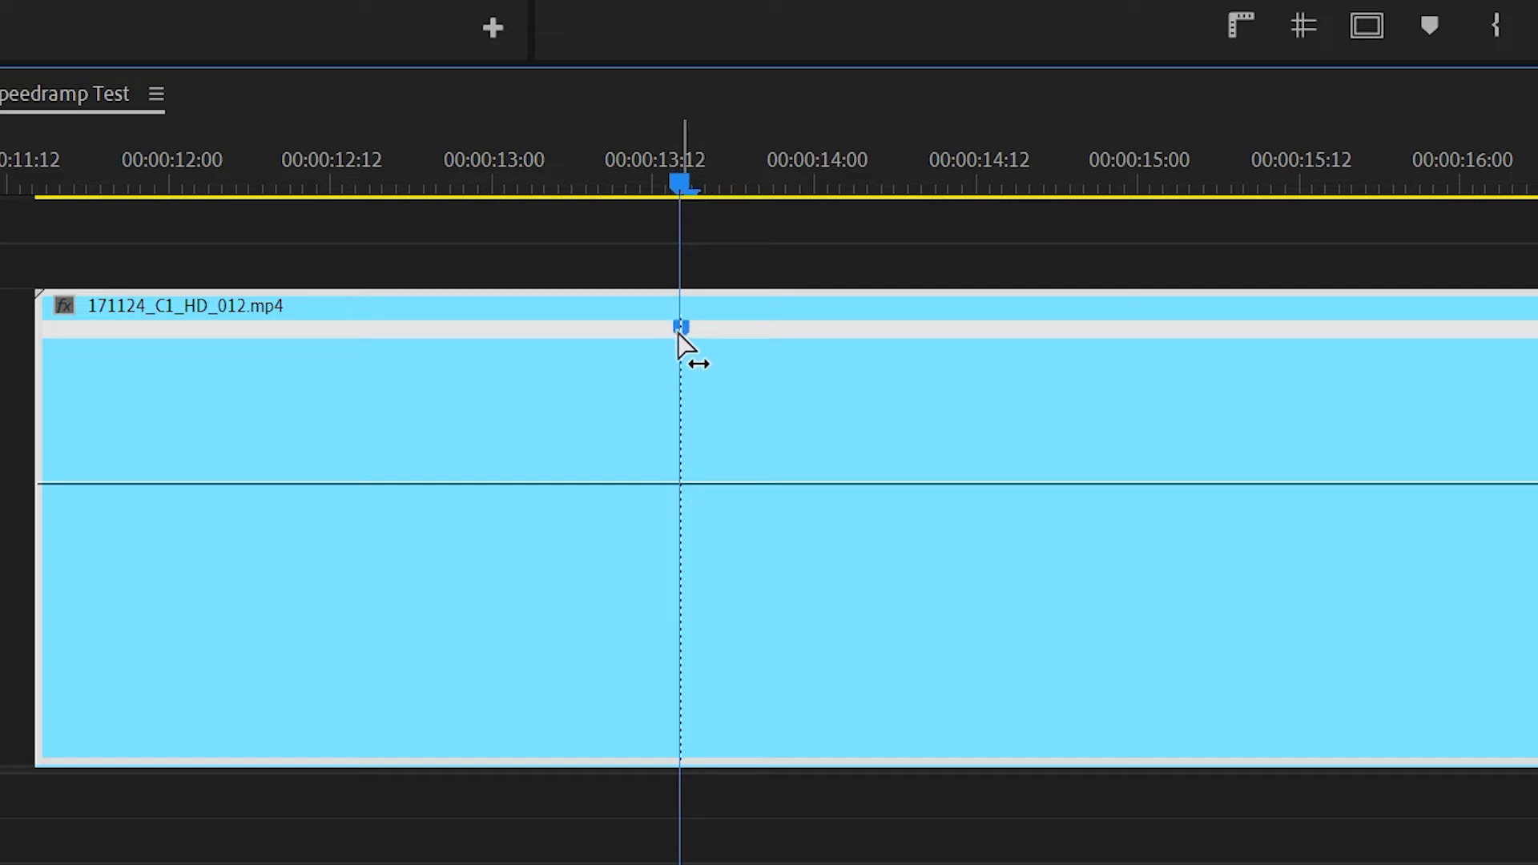
Raise the playback speed of the section before the keyframe well above 100%.
drag(452, 483, 449, 443)
key(ctrl+z)
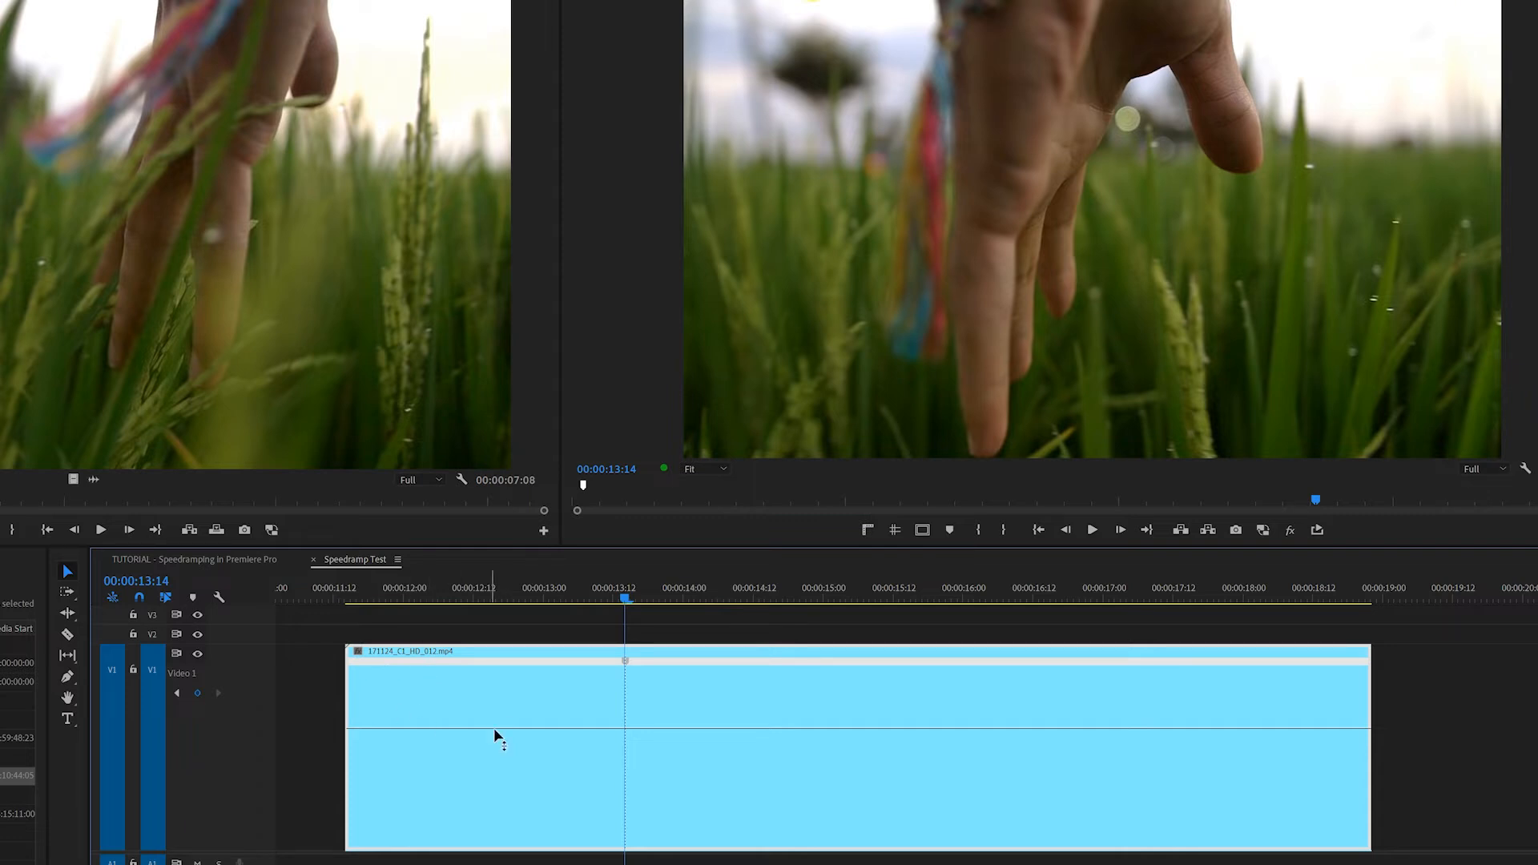
drag(490, 728, 490, 715)
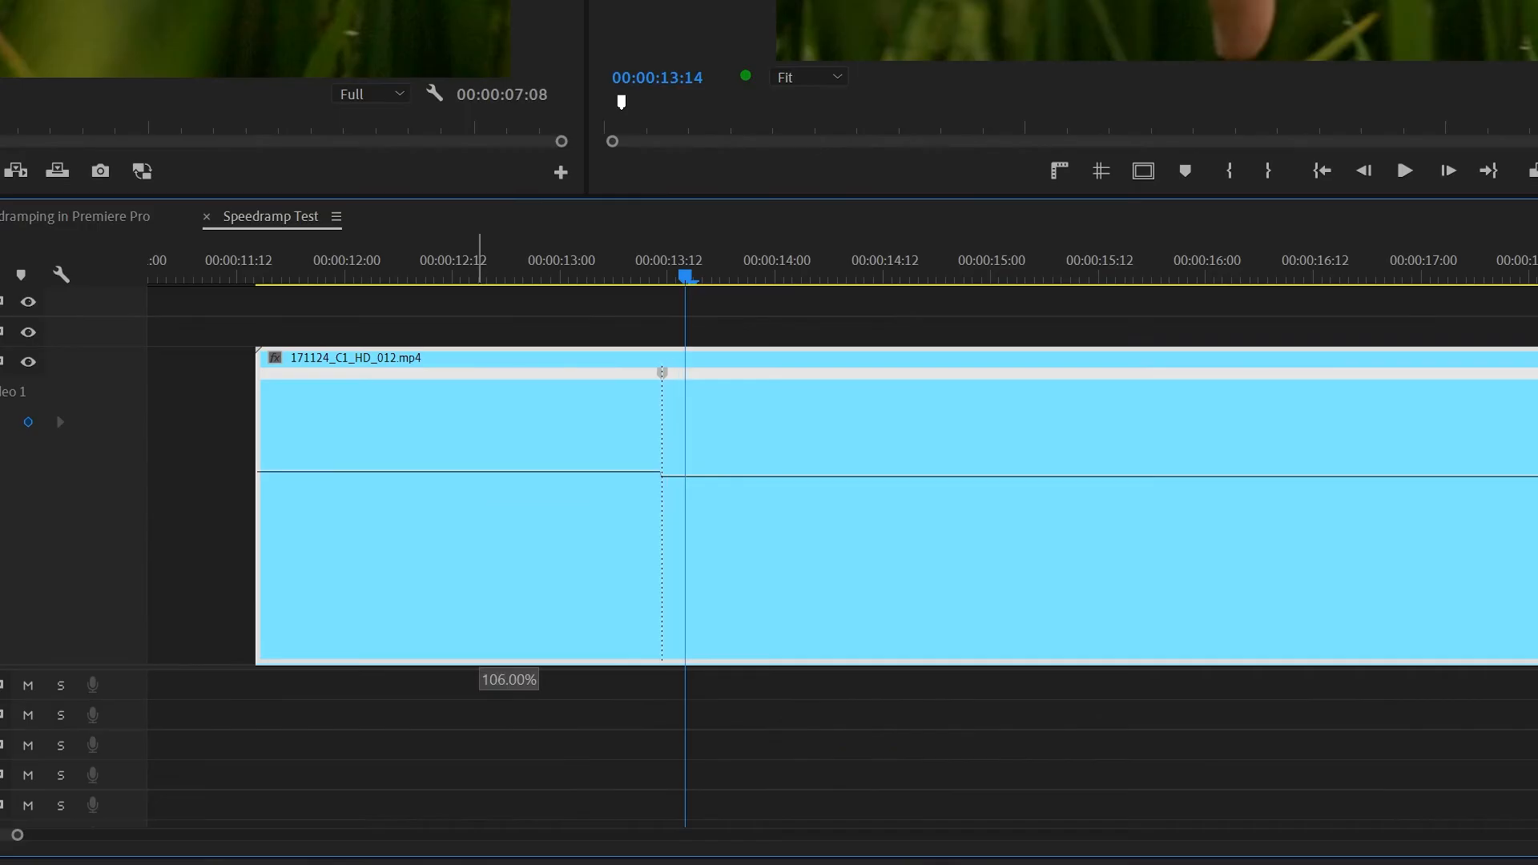
drag(478, 456, 383, 388)
Play the clip through the abrupt speed change to review it, and save the project.
key(space)
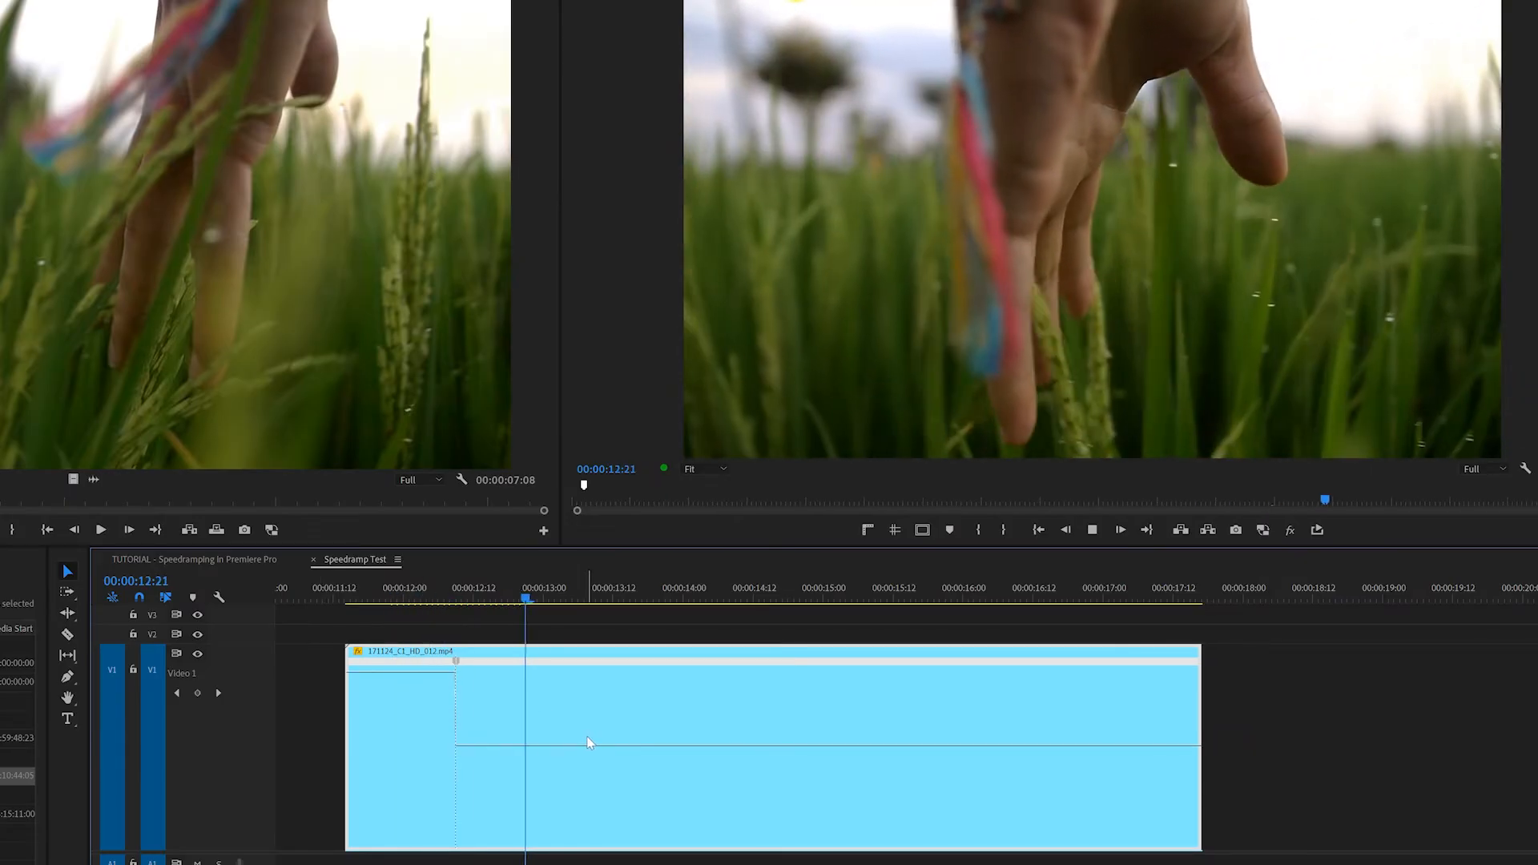
click(368, 592)
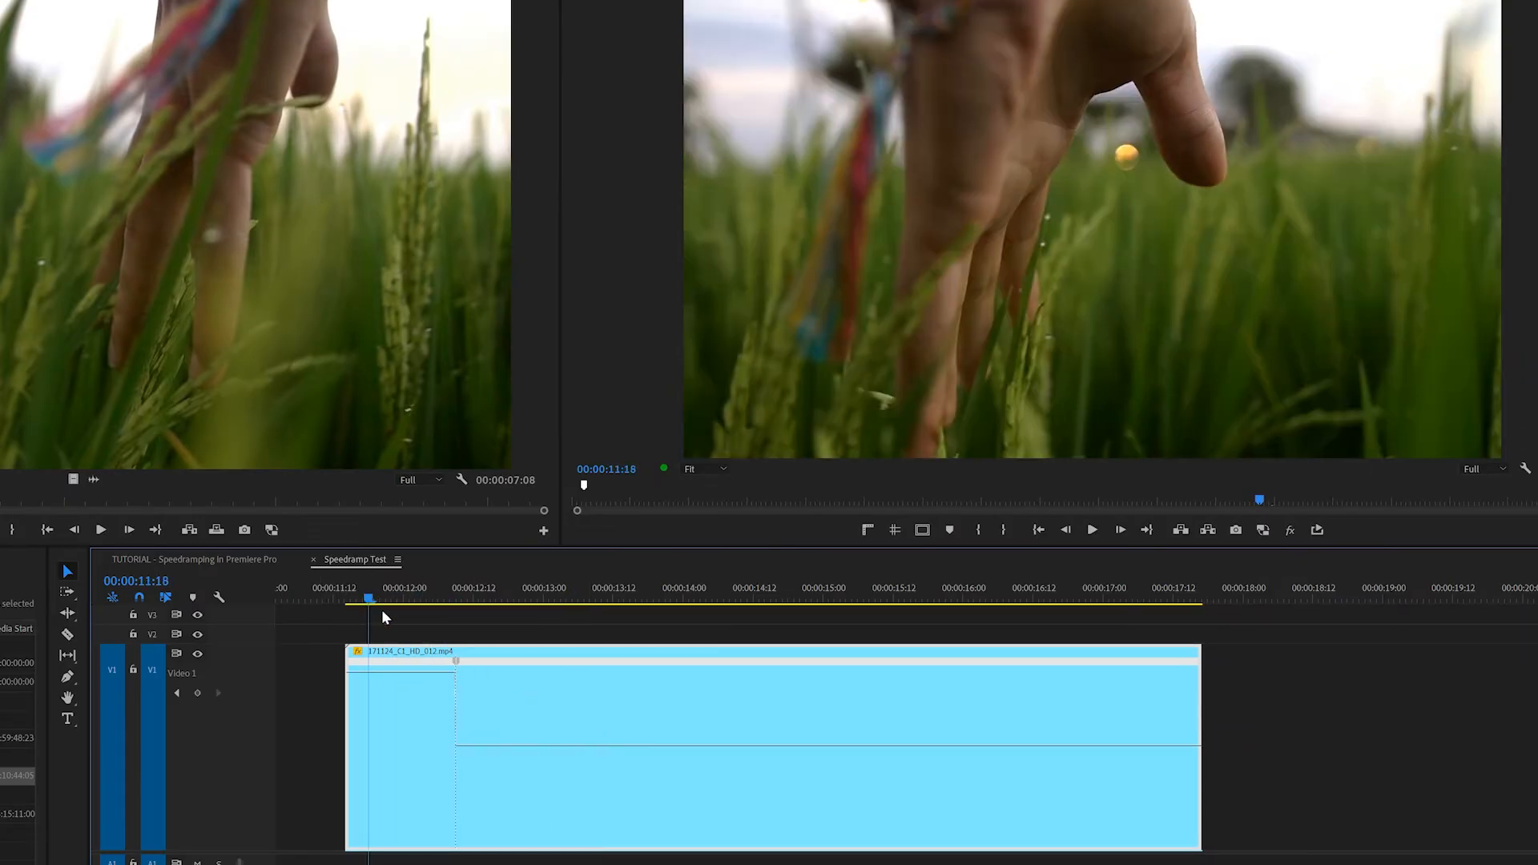
key(ctrl+s)
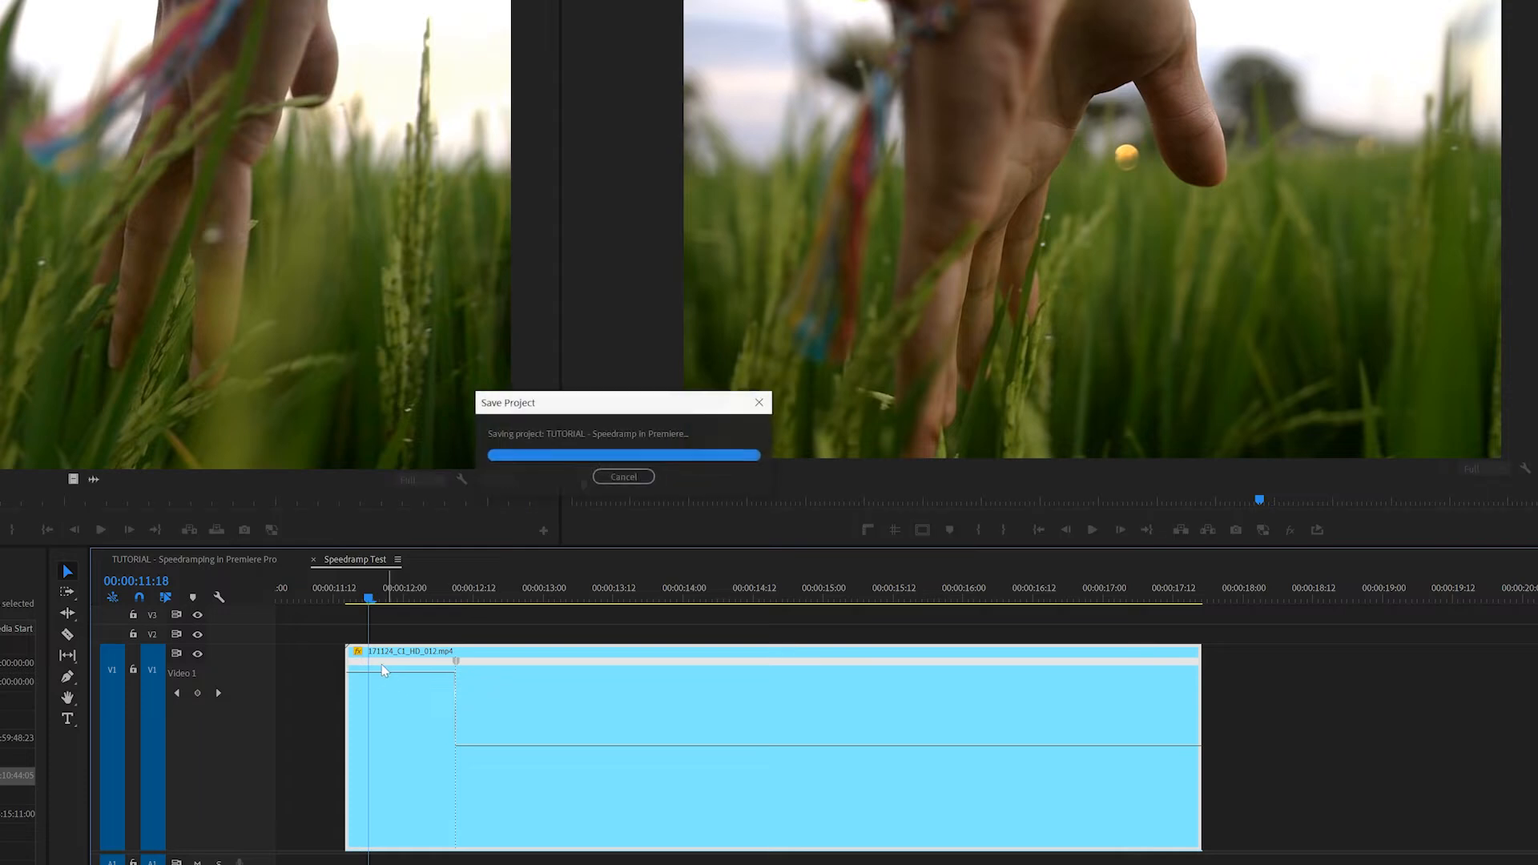
key(space)
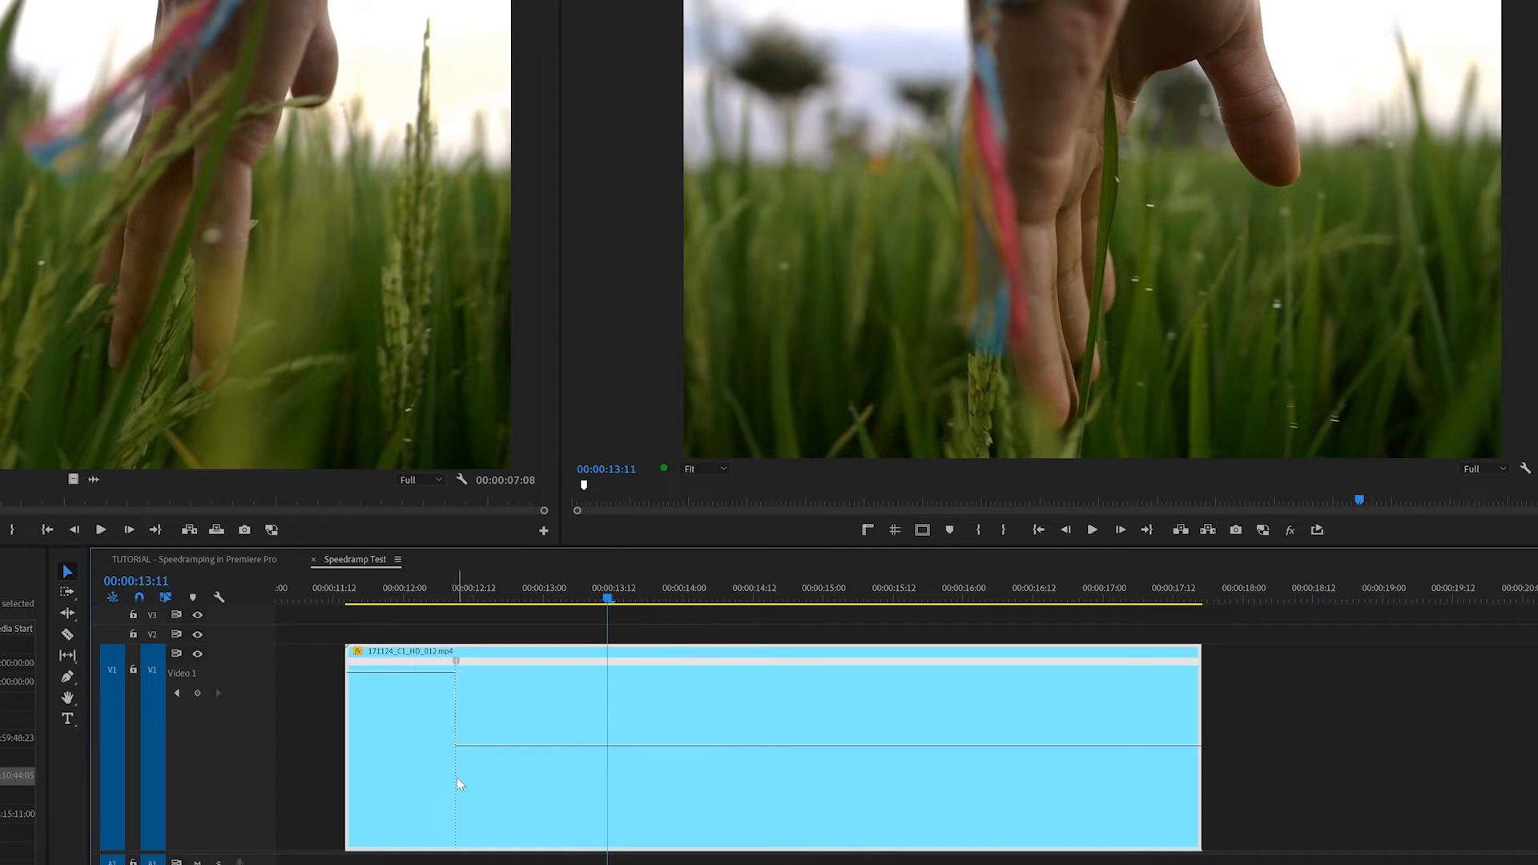
click(410, 591)
key(space)
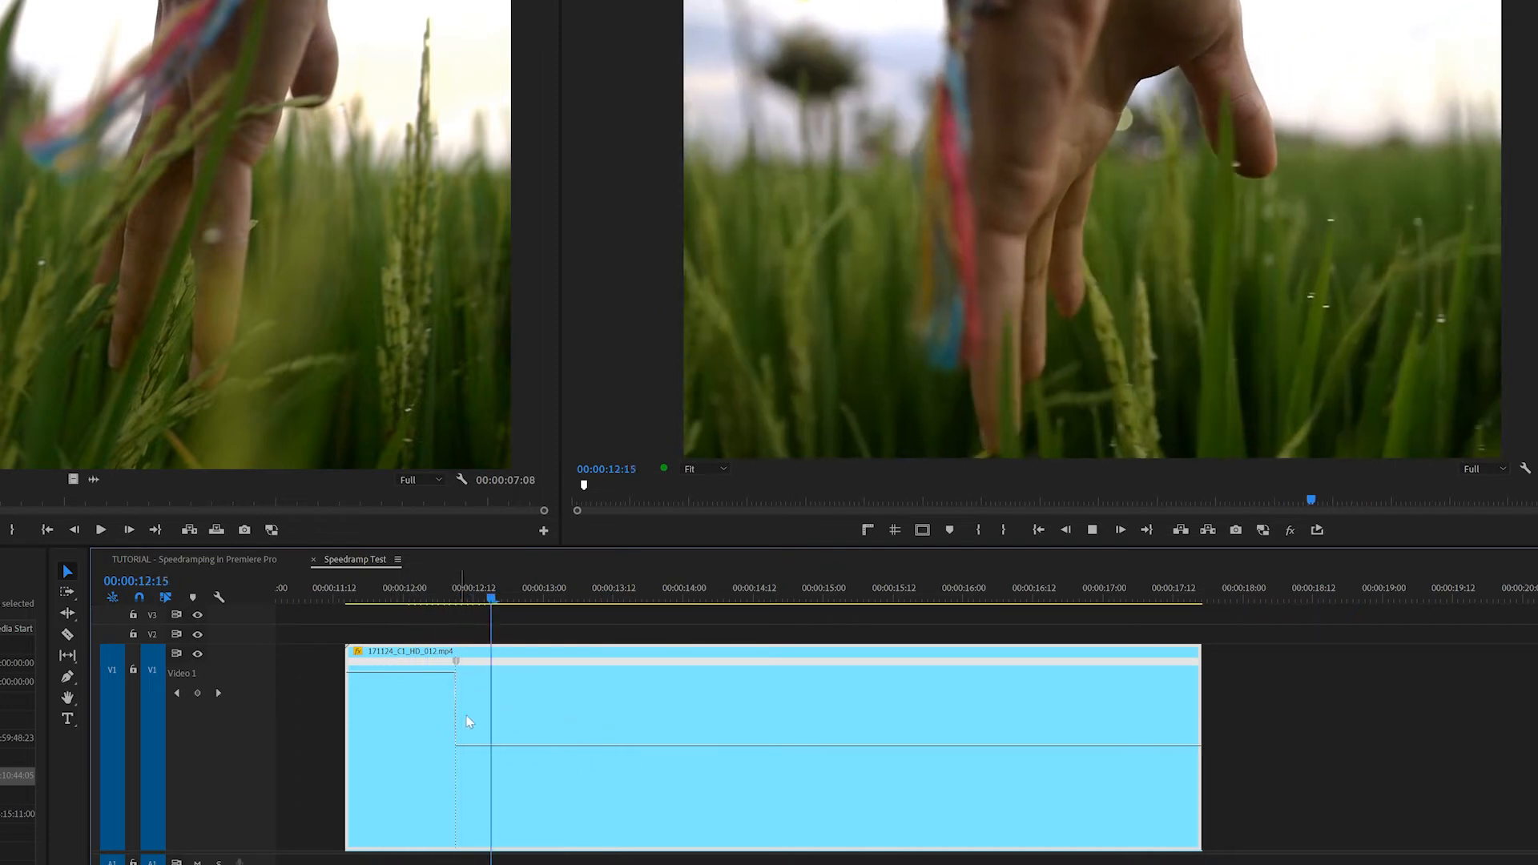
key(space)
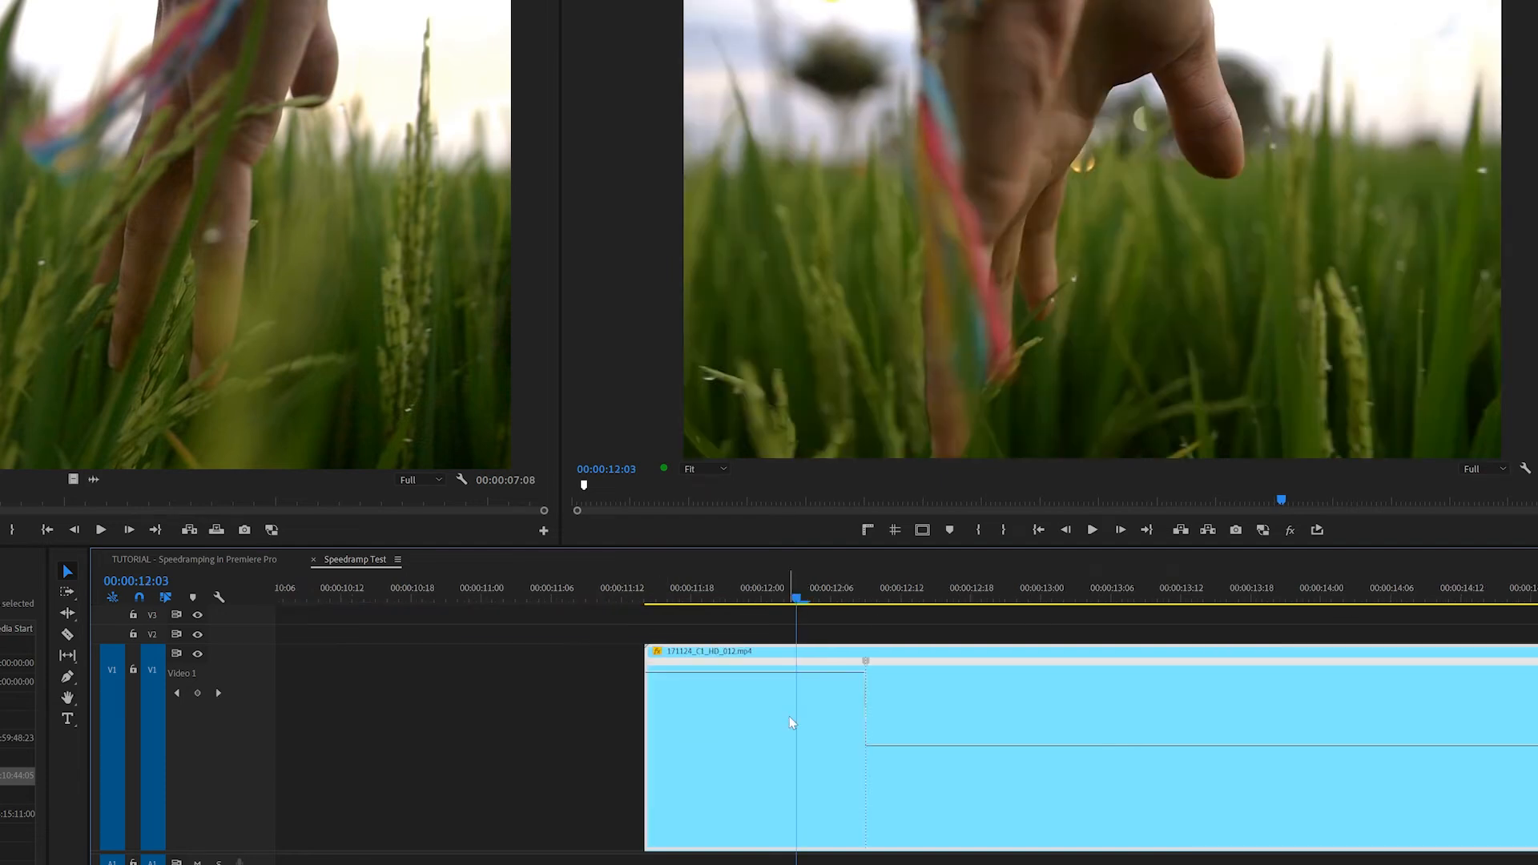
Split the speed keyframe into a gradual ramp running from about 00:00:12:02 to 00:00:12:12.
scroll(790, 716, down, 3)
scroll(876, 760, down, 3)
scroll(591, 753, up, 2)
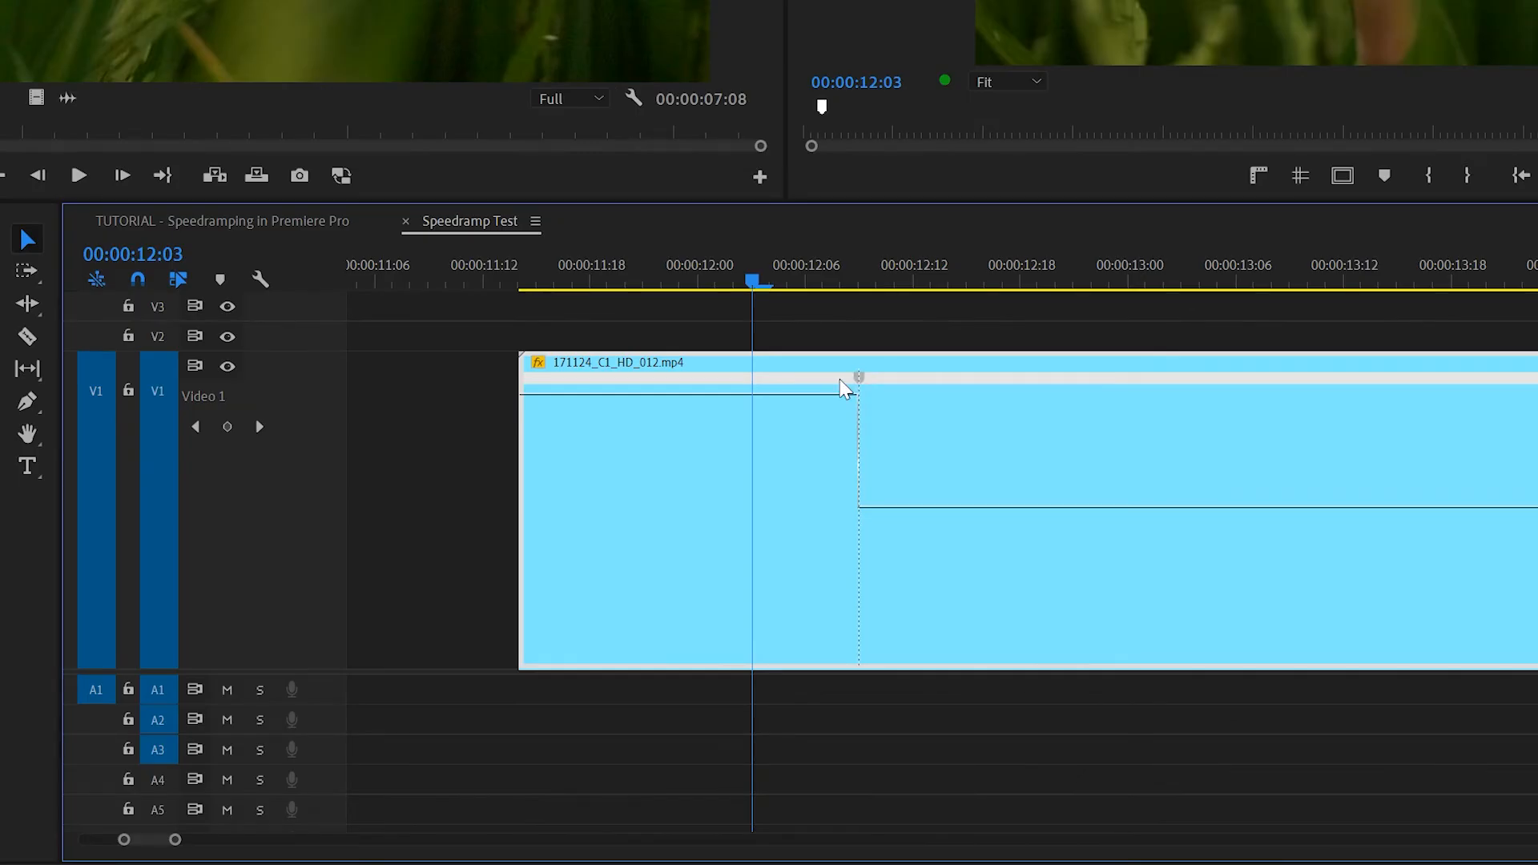
drag(852, 383, 736, 395)
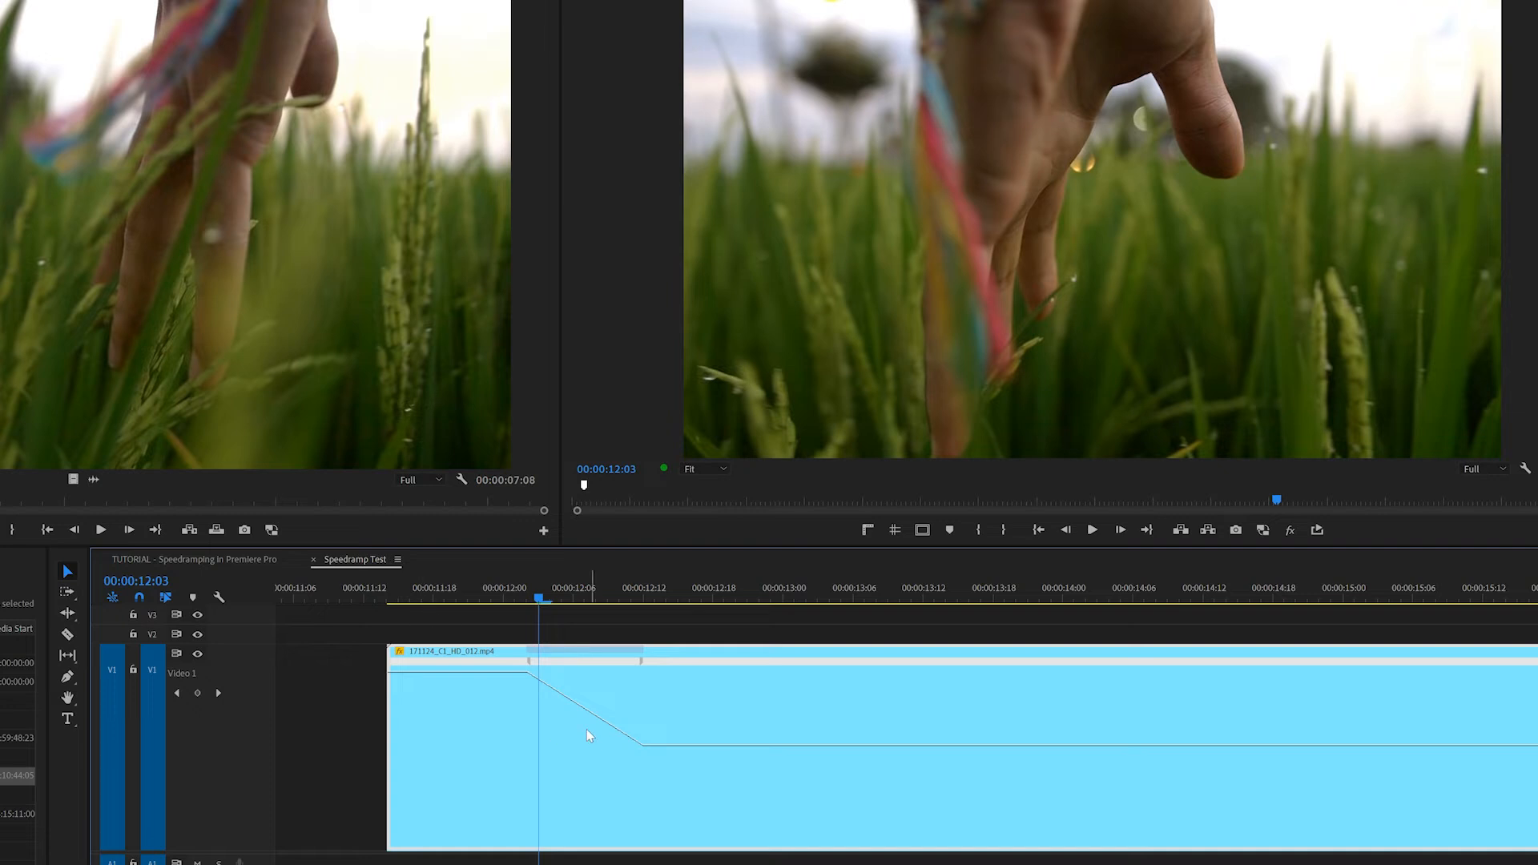
Play the clip from its start through the linear speed ramp.
click(390, 599)
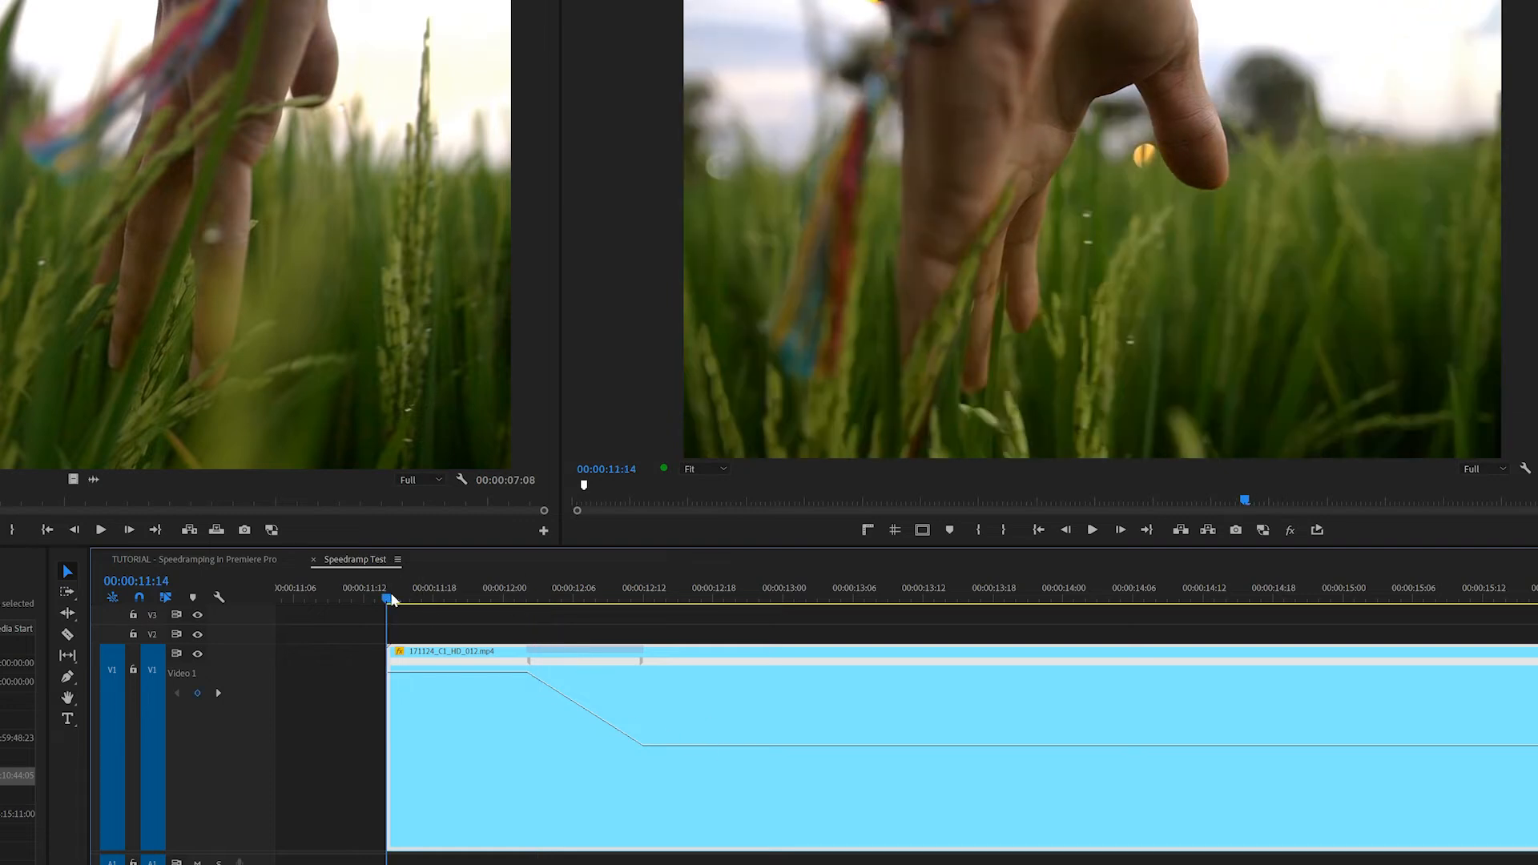
key(space)
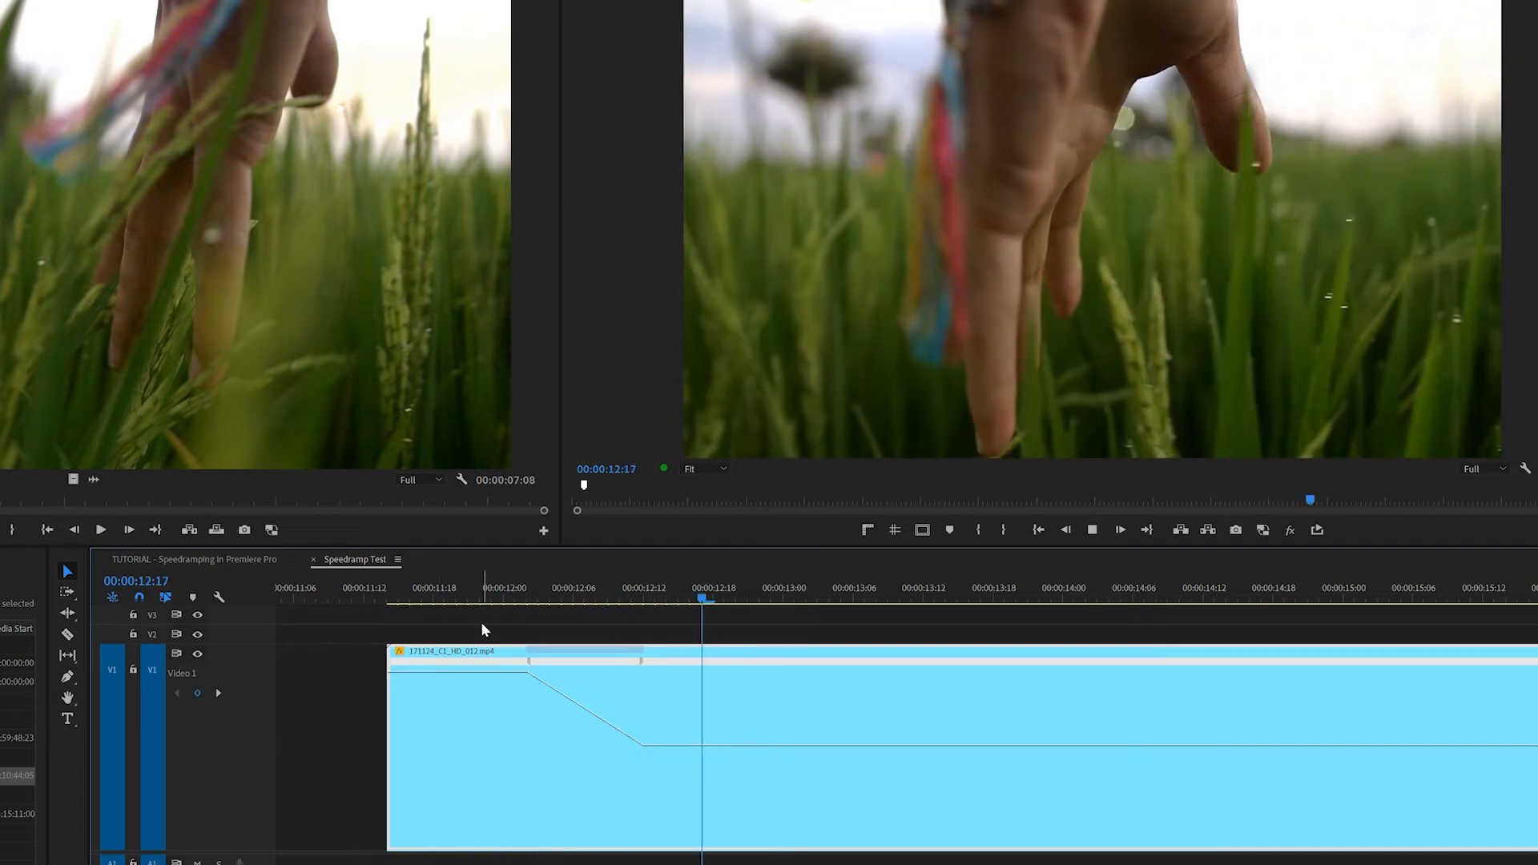
key(space)
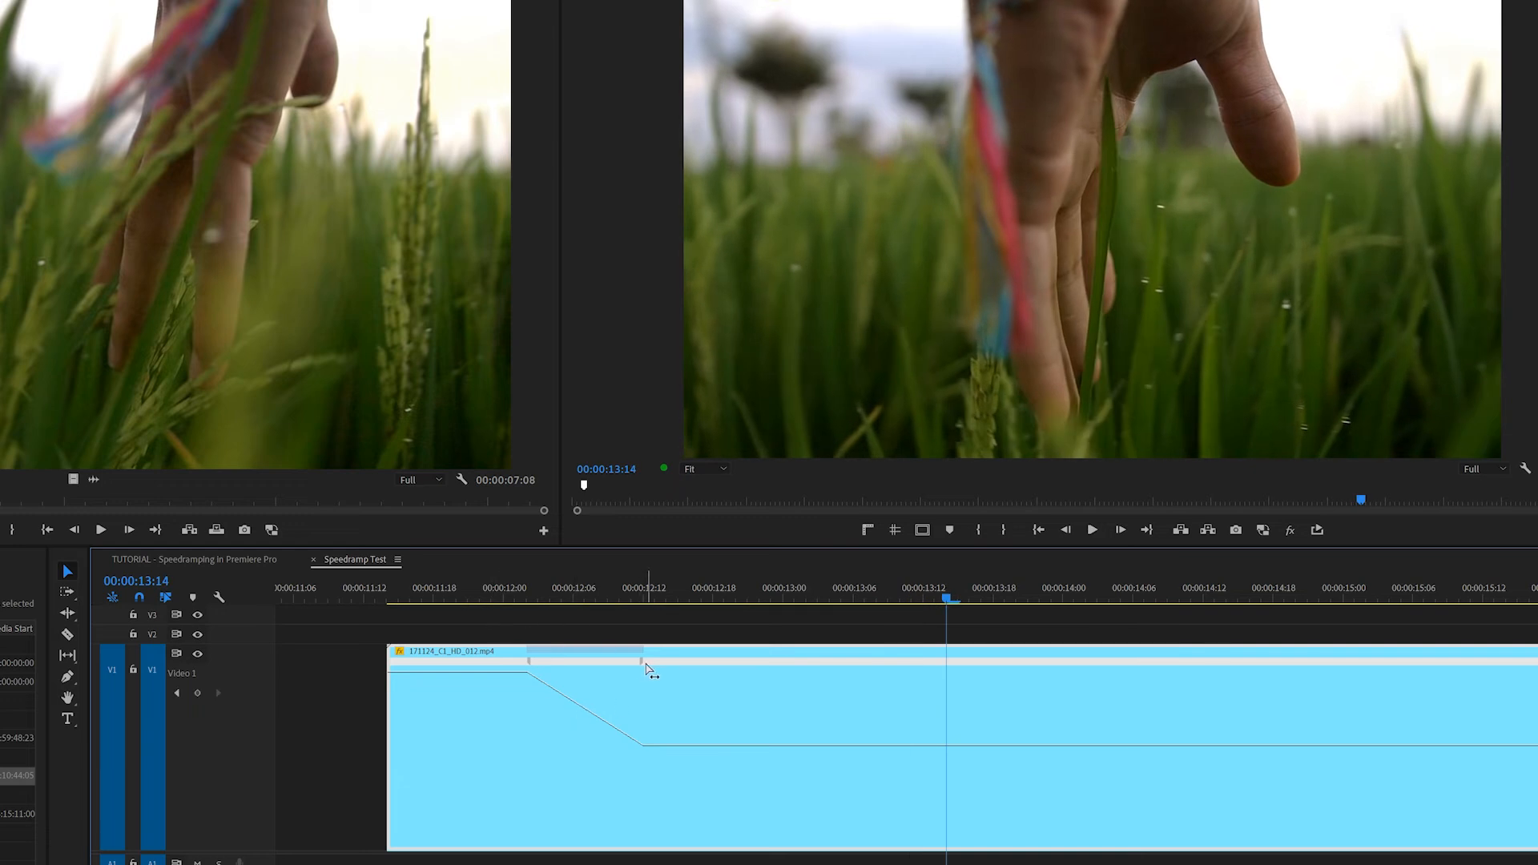
Select the ramp's speed keyframe and rotate its curve handle to ease the linear transition into a smooth S-curve.
mouse_move(641, 662)
mouse_down()
mouse_move(680, 663)
mouse_move(614, 673)
mouse_up()
click(564, 691)
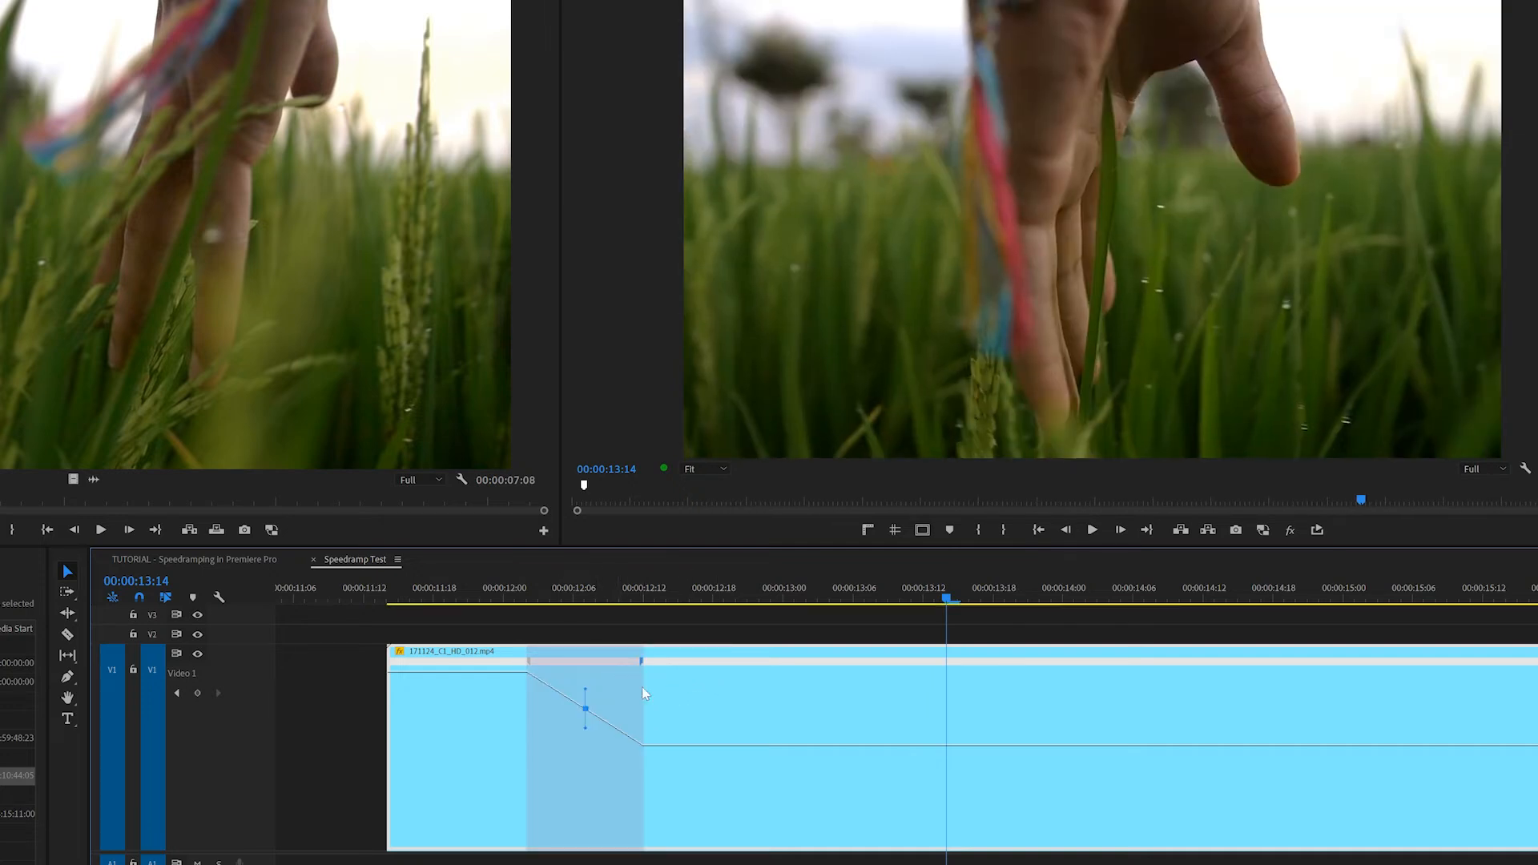
click(696, 652)
click(584, 706)
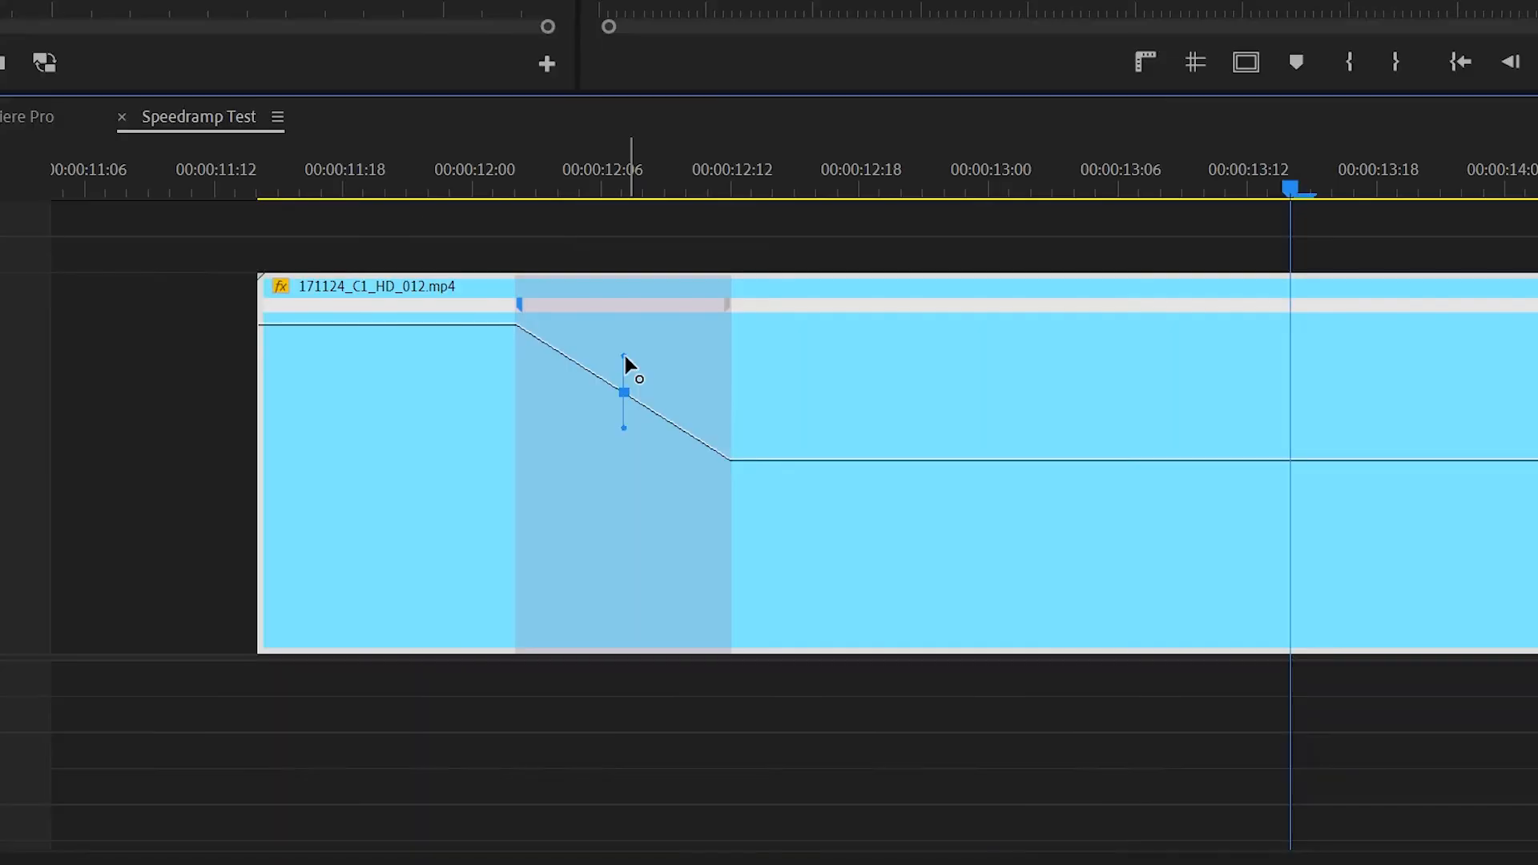
drag(584, 688, 568, 699)
drag(594, 373, 521, 494)
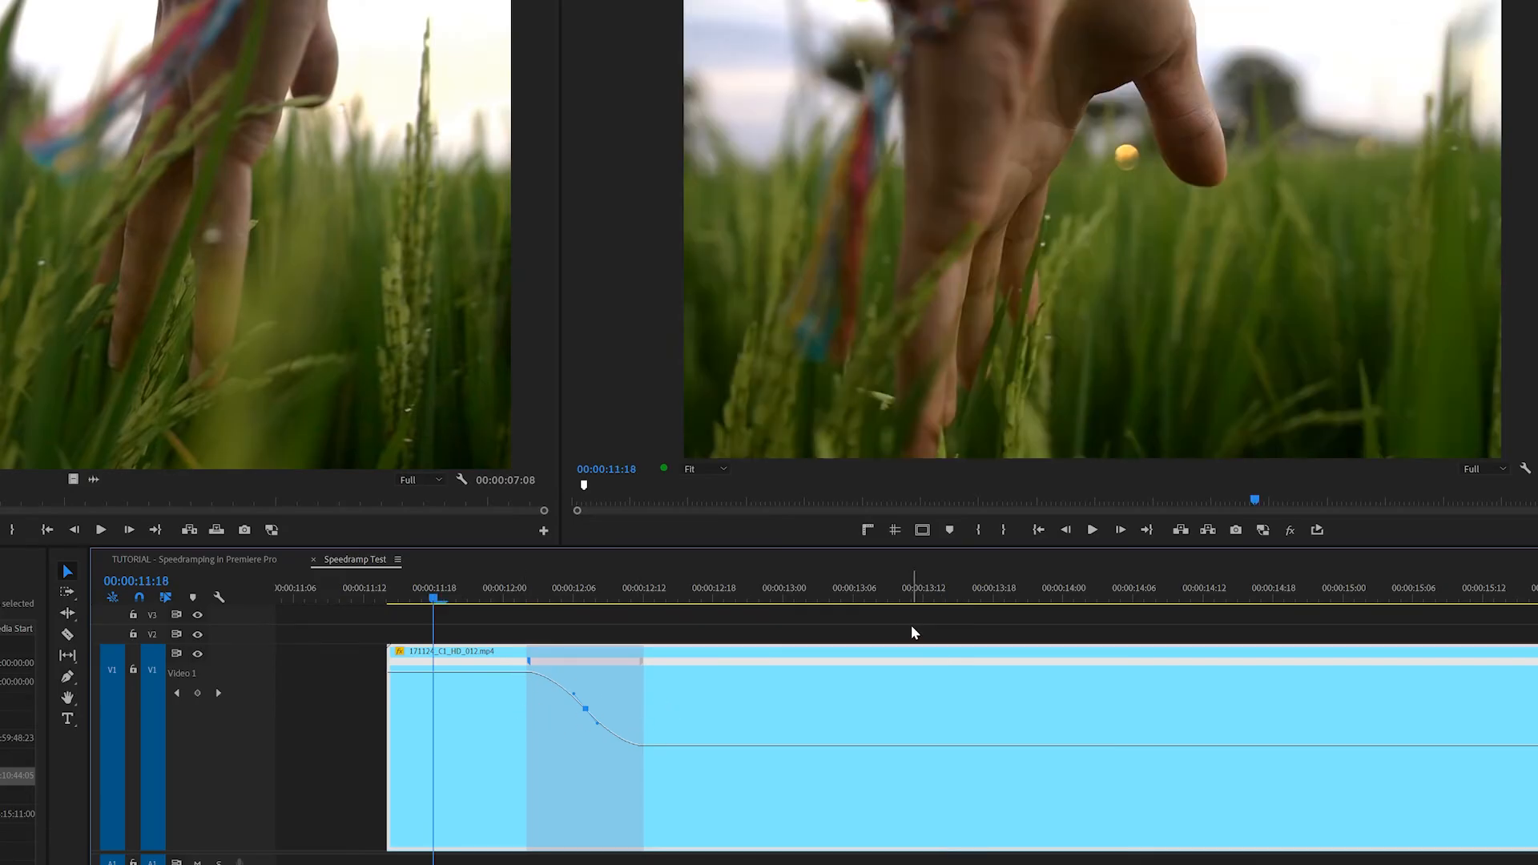
Play the clip from its start through the smoothed speed ramp to review the eased slowdown.
key(space)
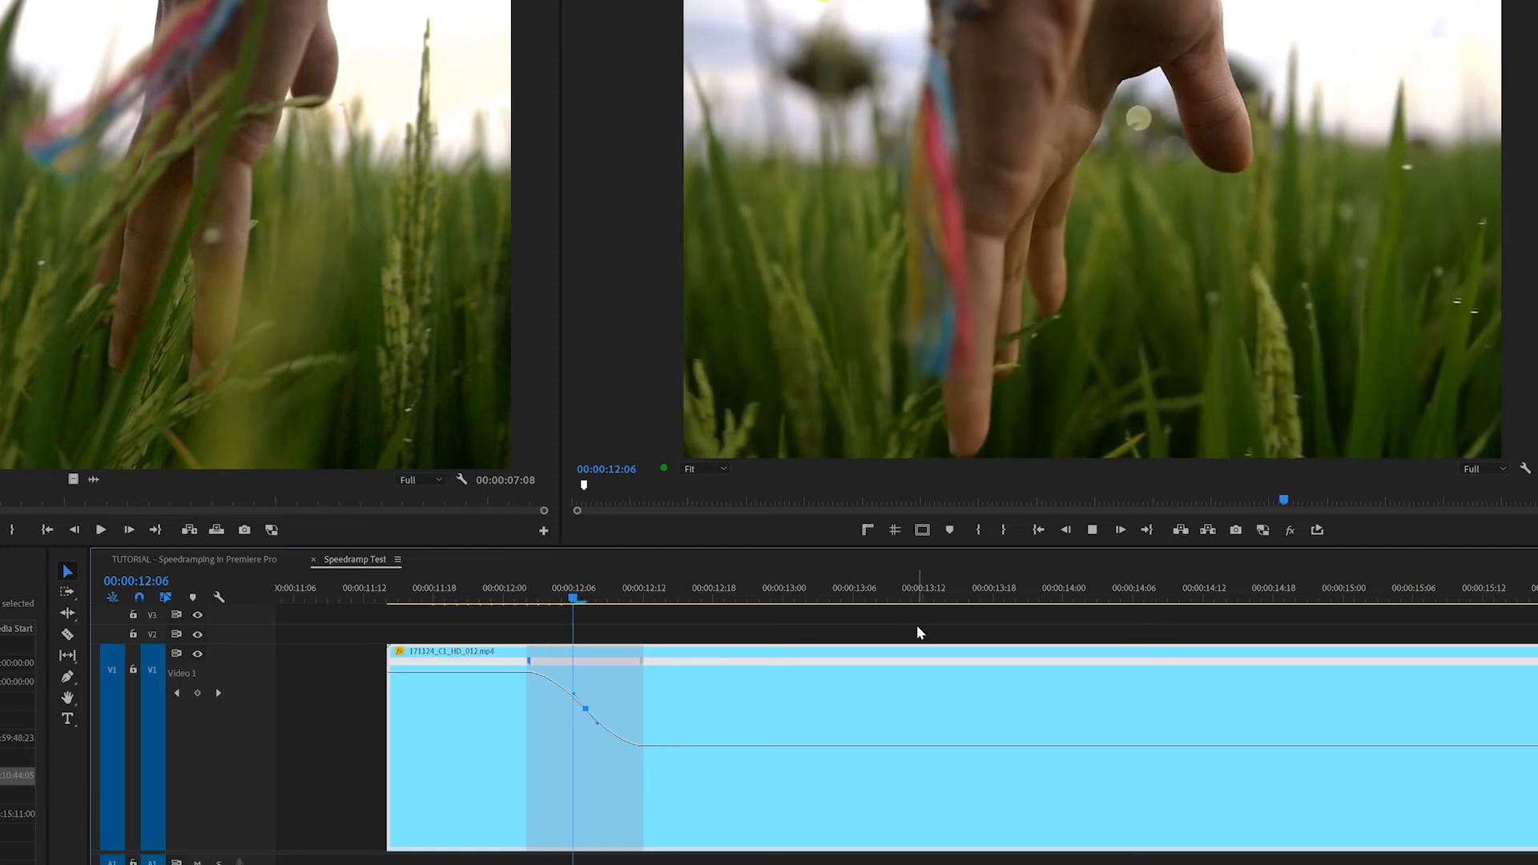
key(space)
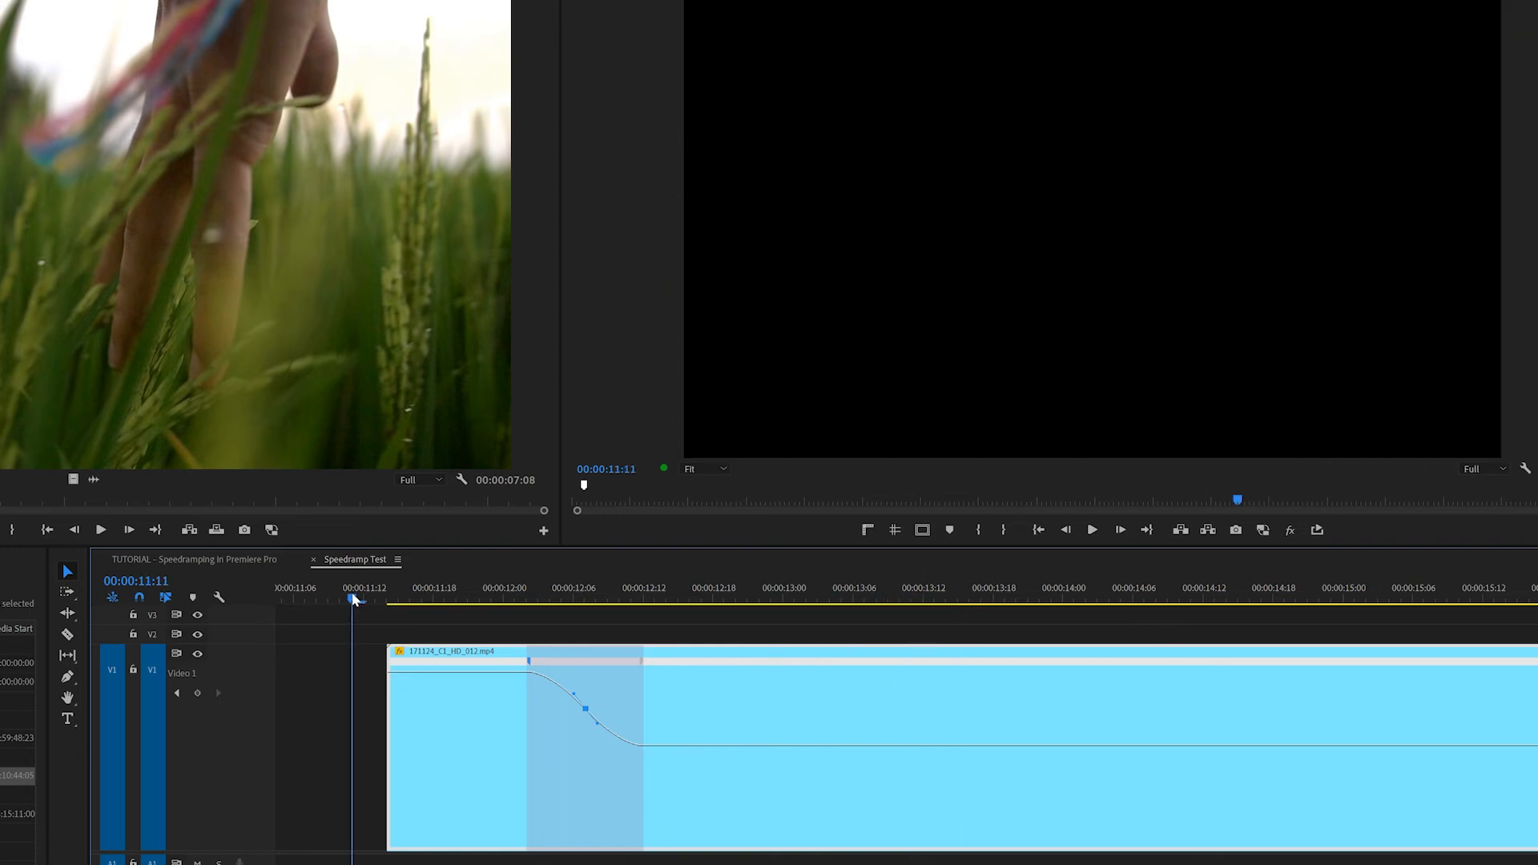
key(space)
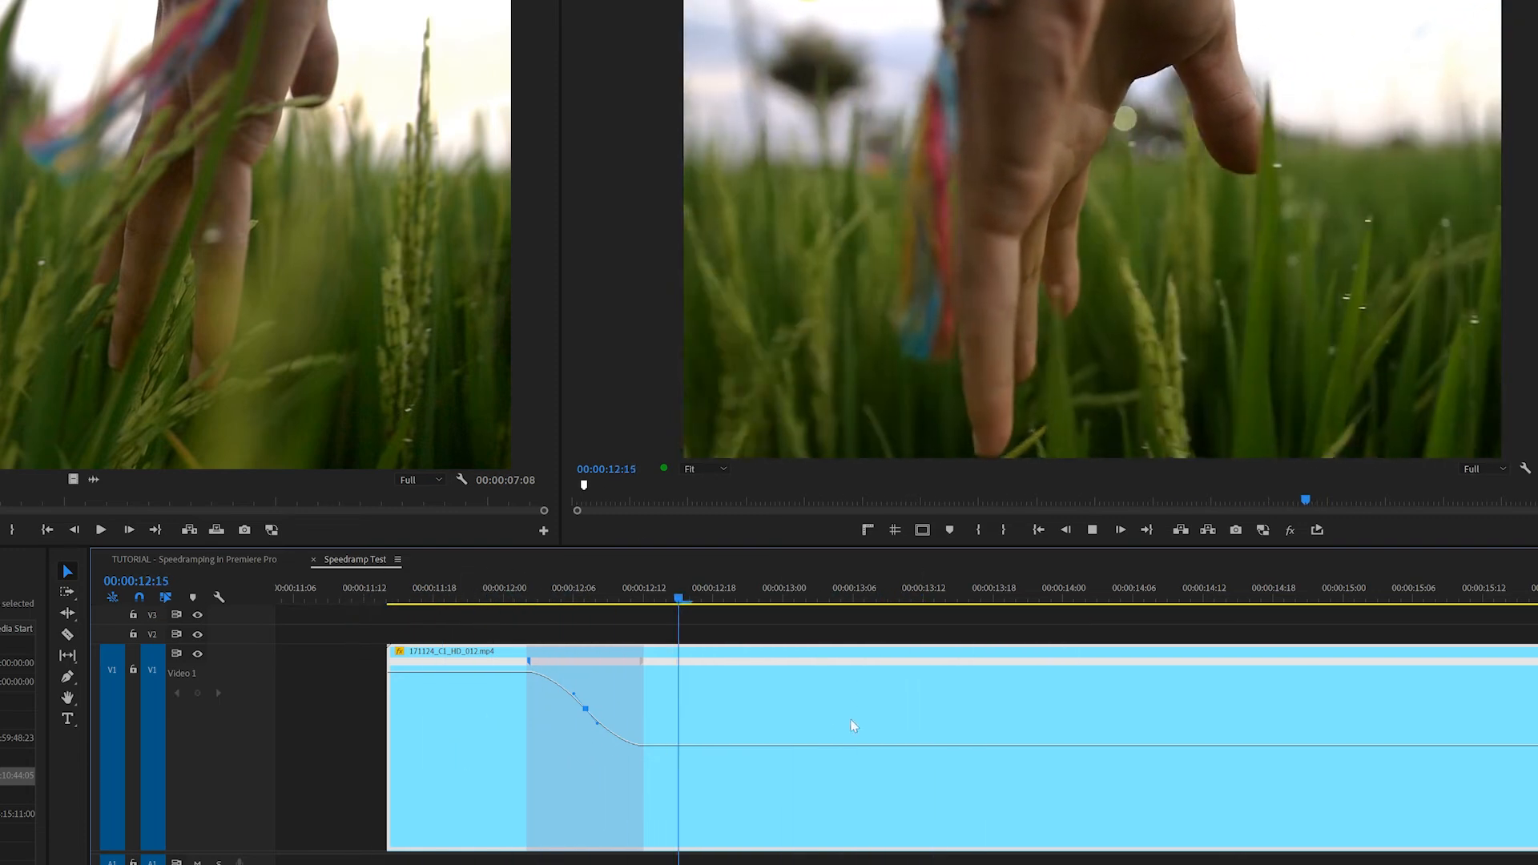
key(space)
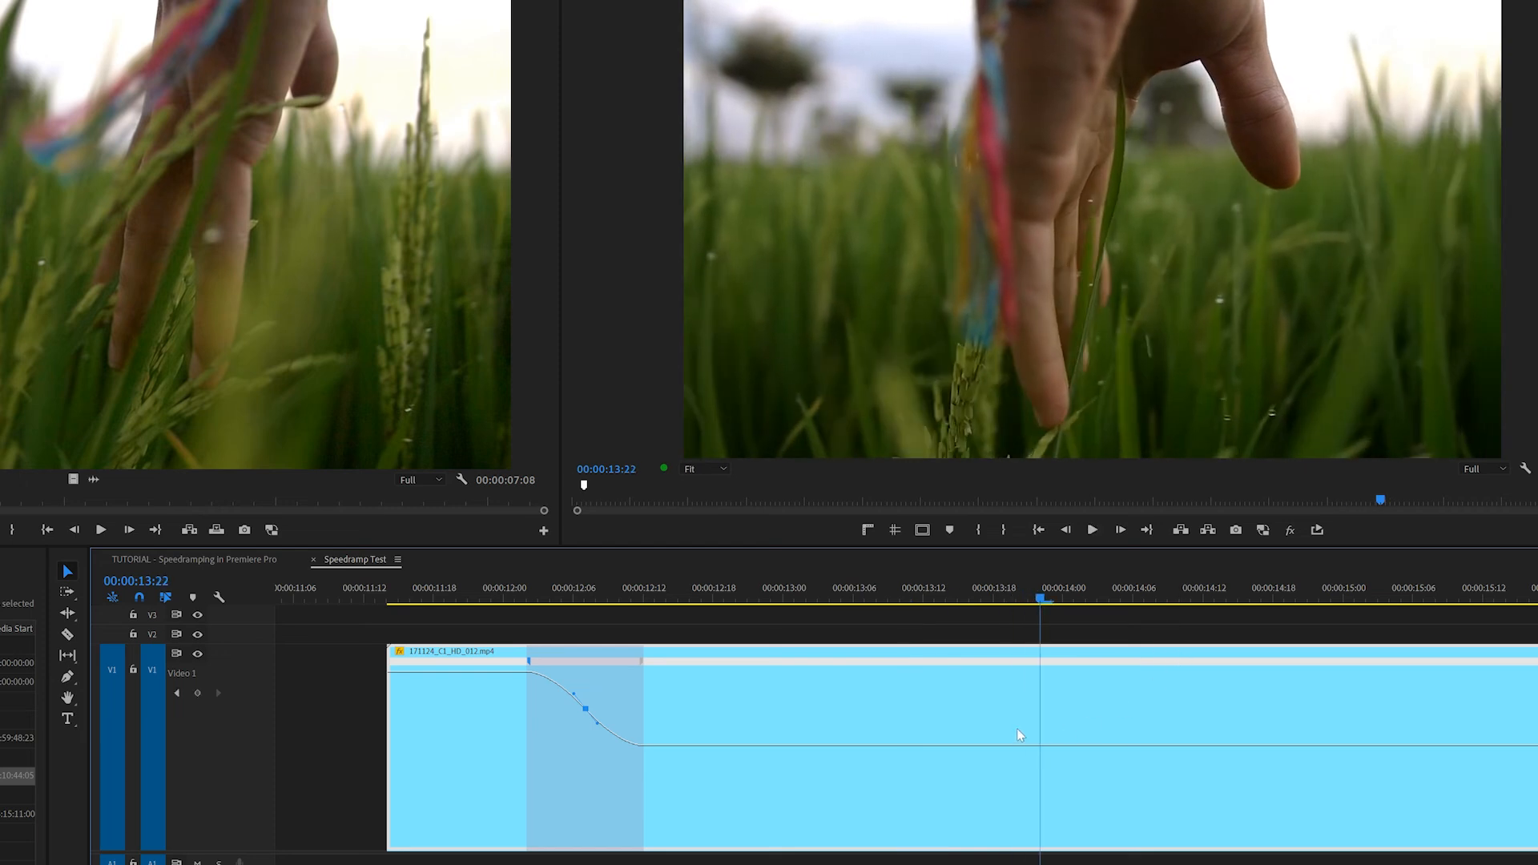
Add a second speed keyframe at about 00:00:15:00 and split it into a transition ending near 00:00:15:14.
key(minus)
scroll(958, 743, down, 5)
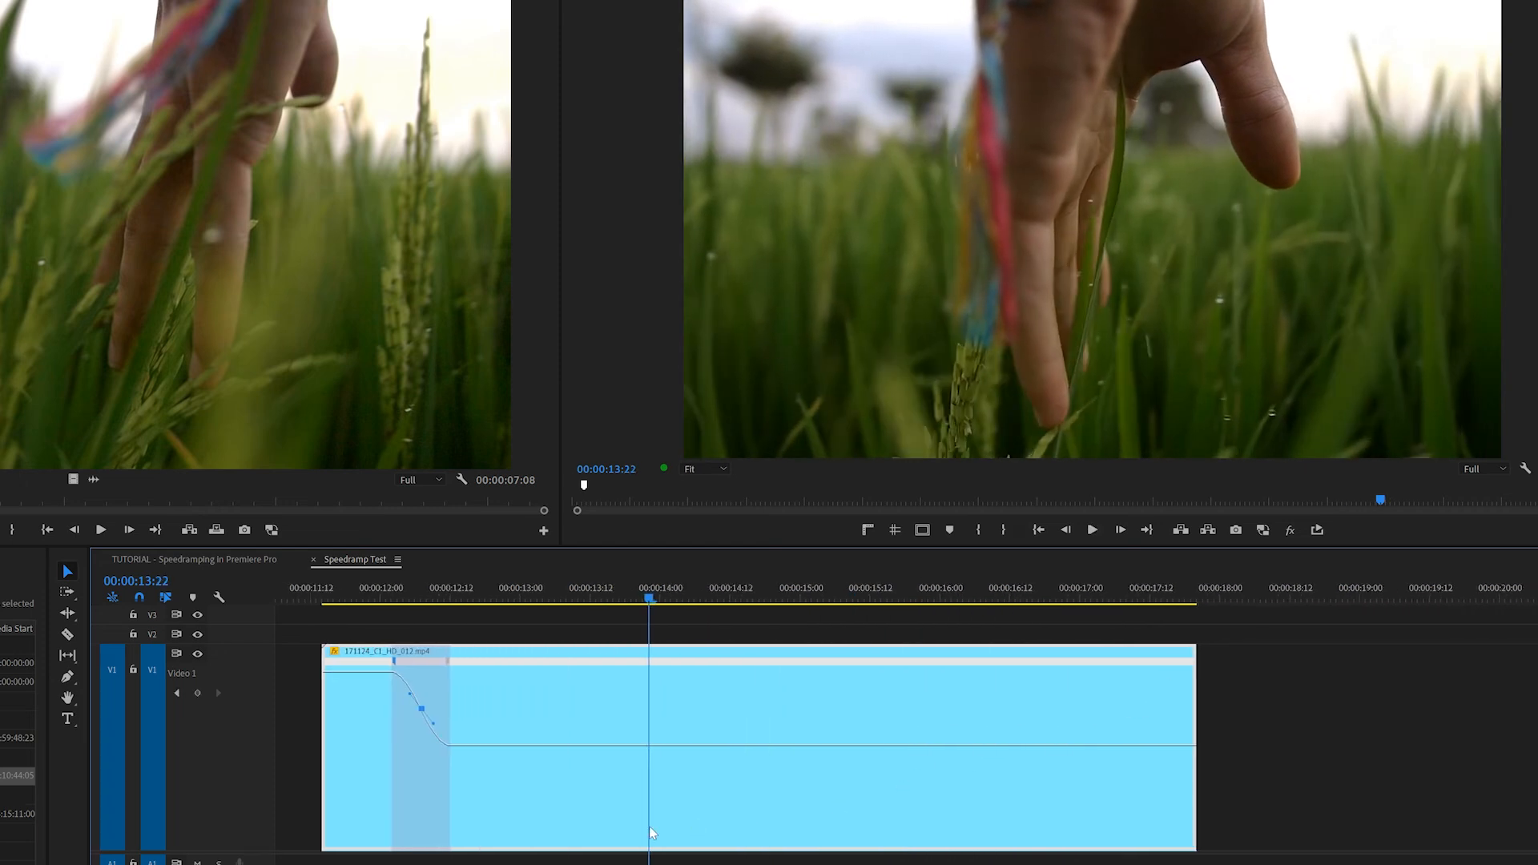
click(326, 608)
key(space)
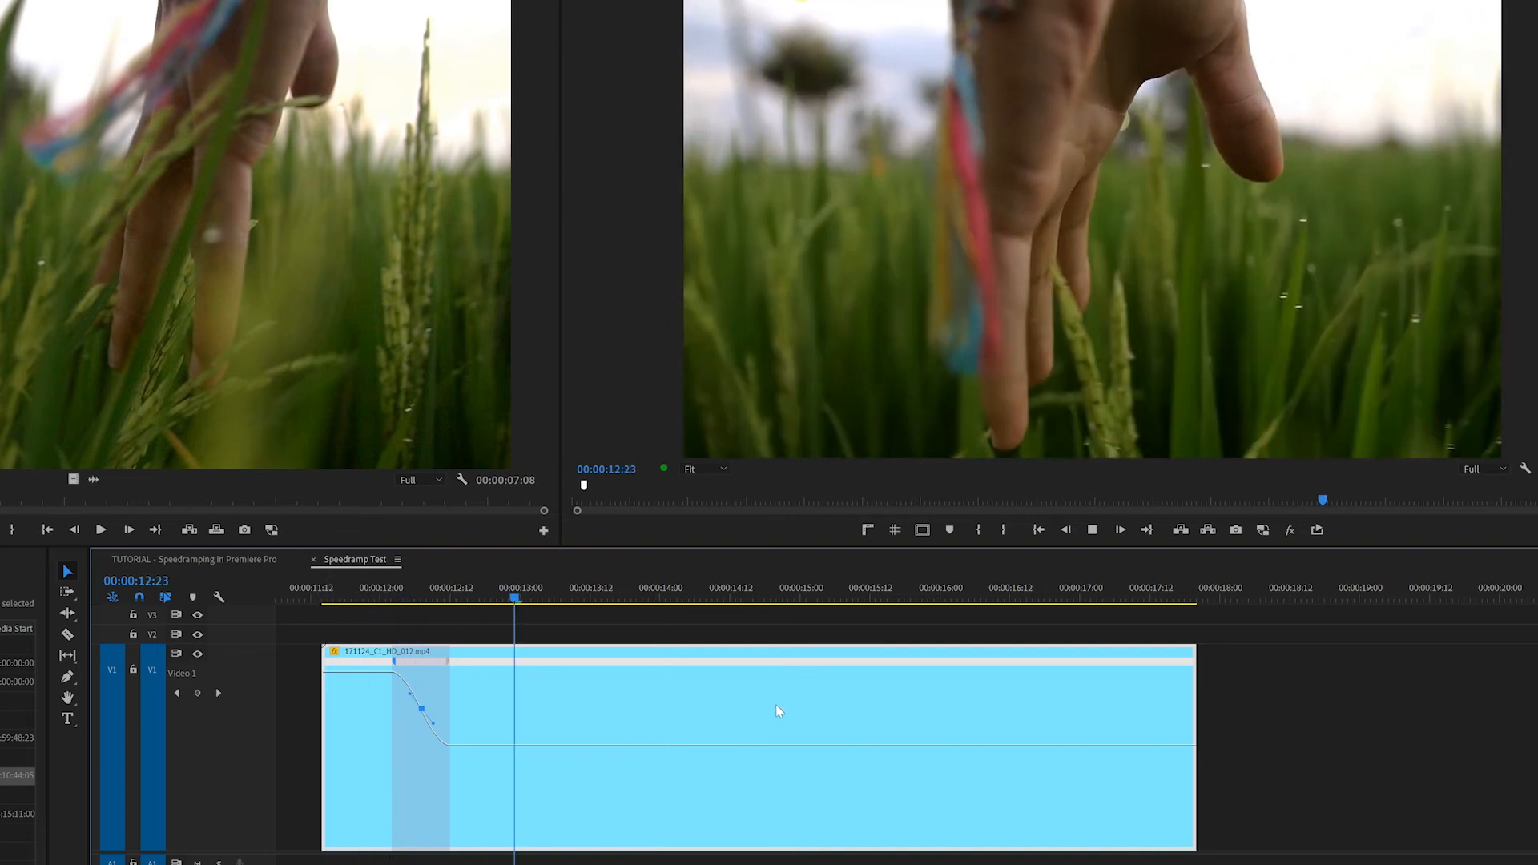
key(space)
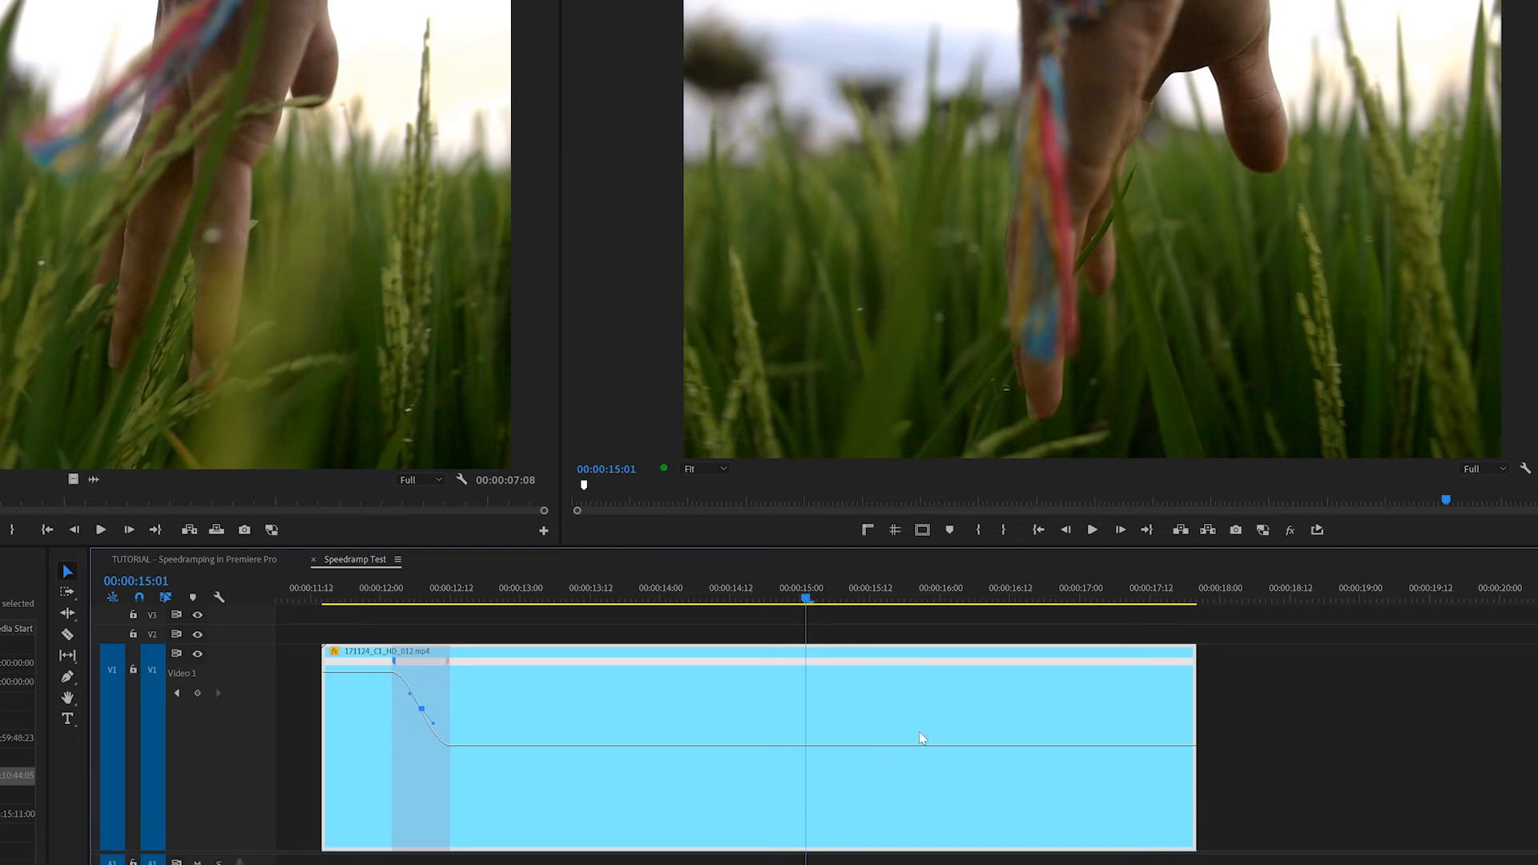
ctrl+click(806, 750)
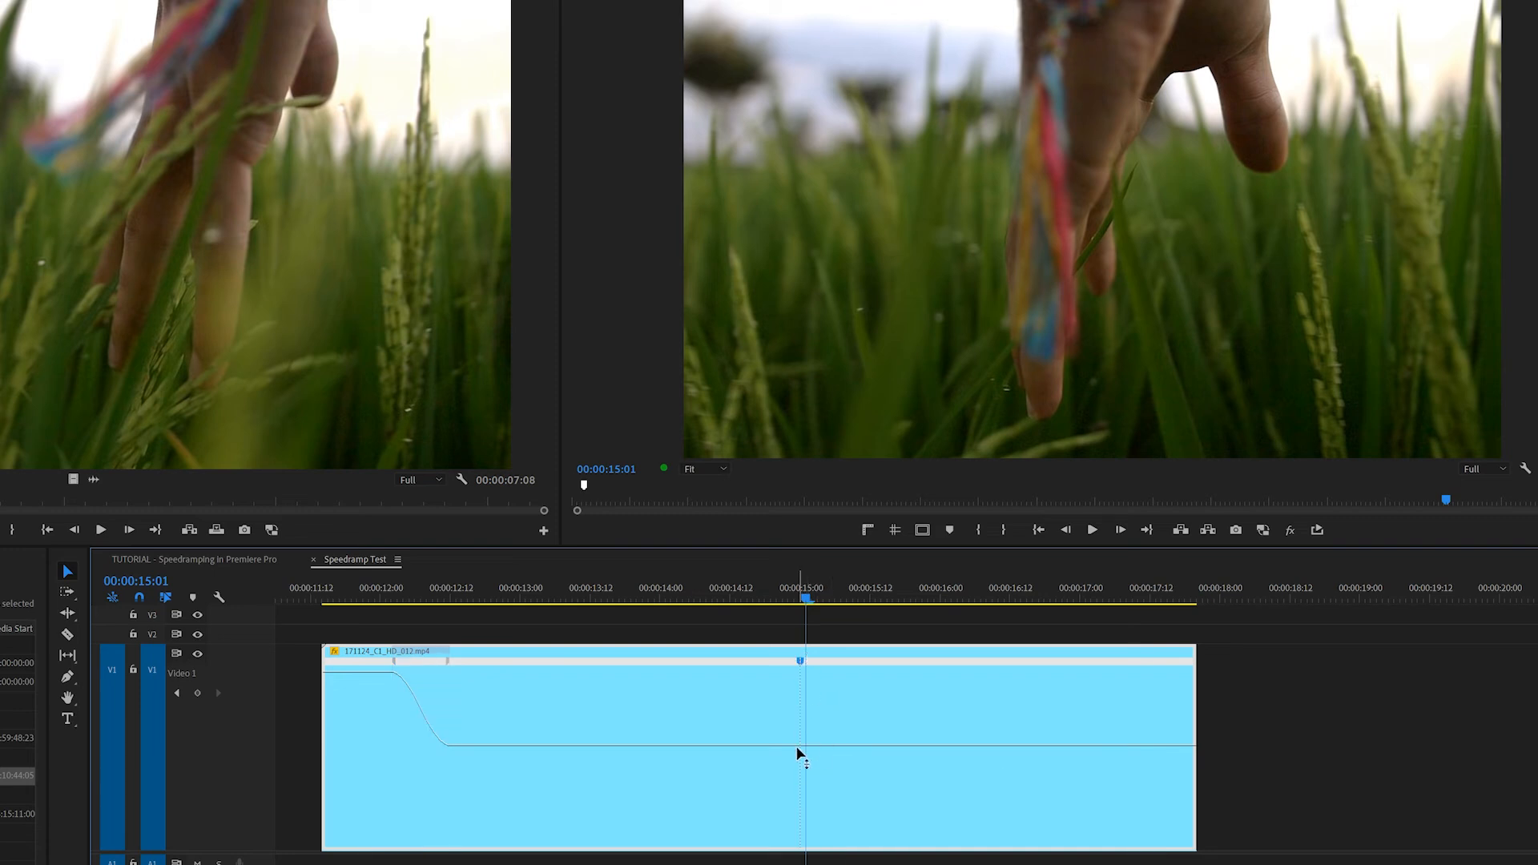
drag(804, 666, 891, 677)
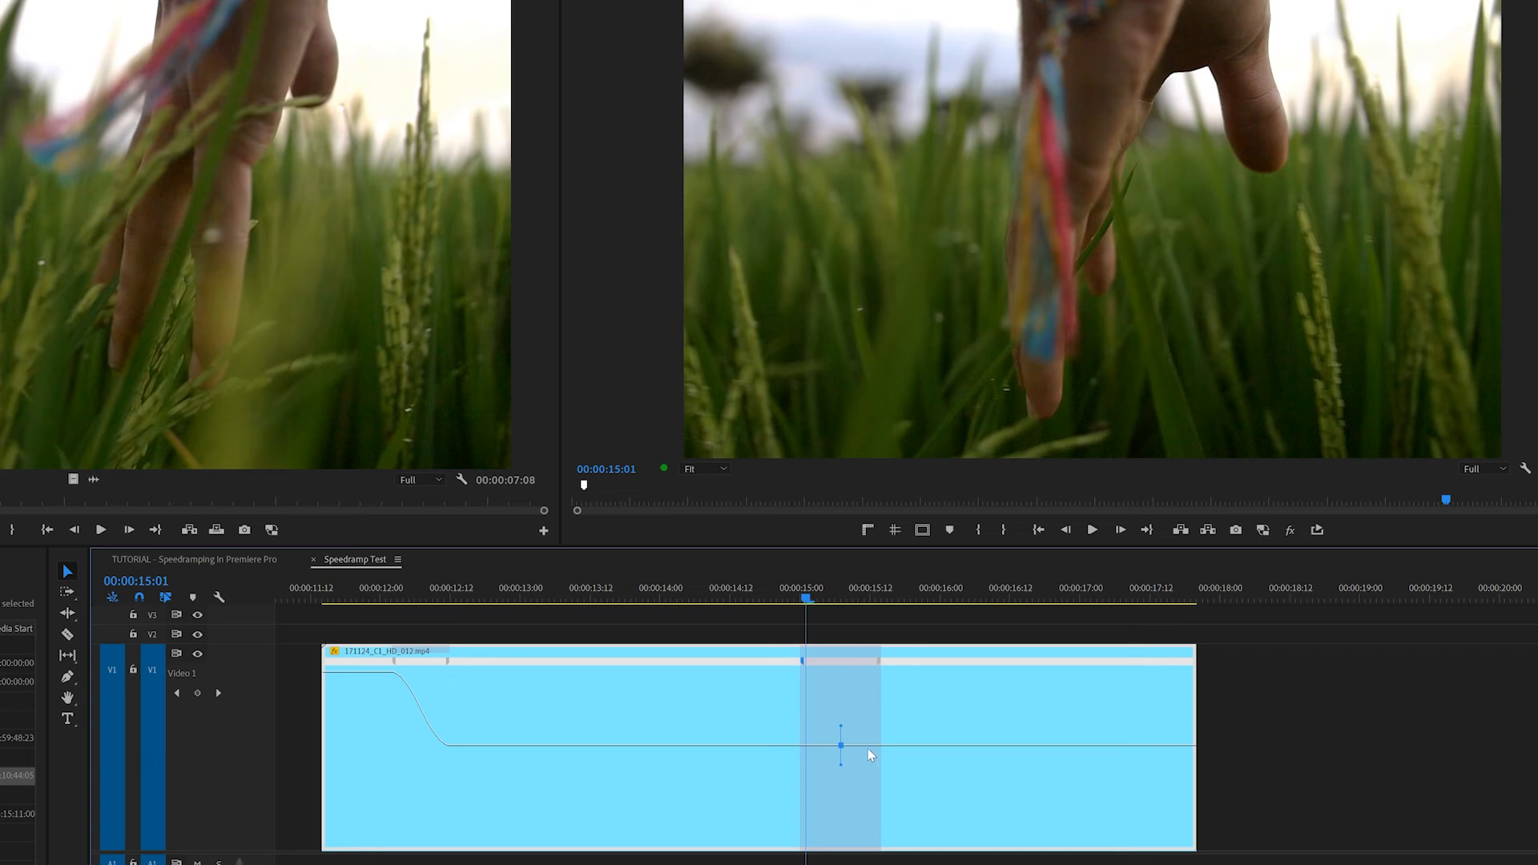
Raise the clip's speed after the second keyframe and ease that transition into an S-curve ending at about 00:00:15:11.
click(963, 748)
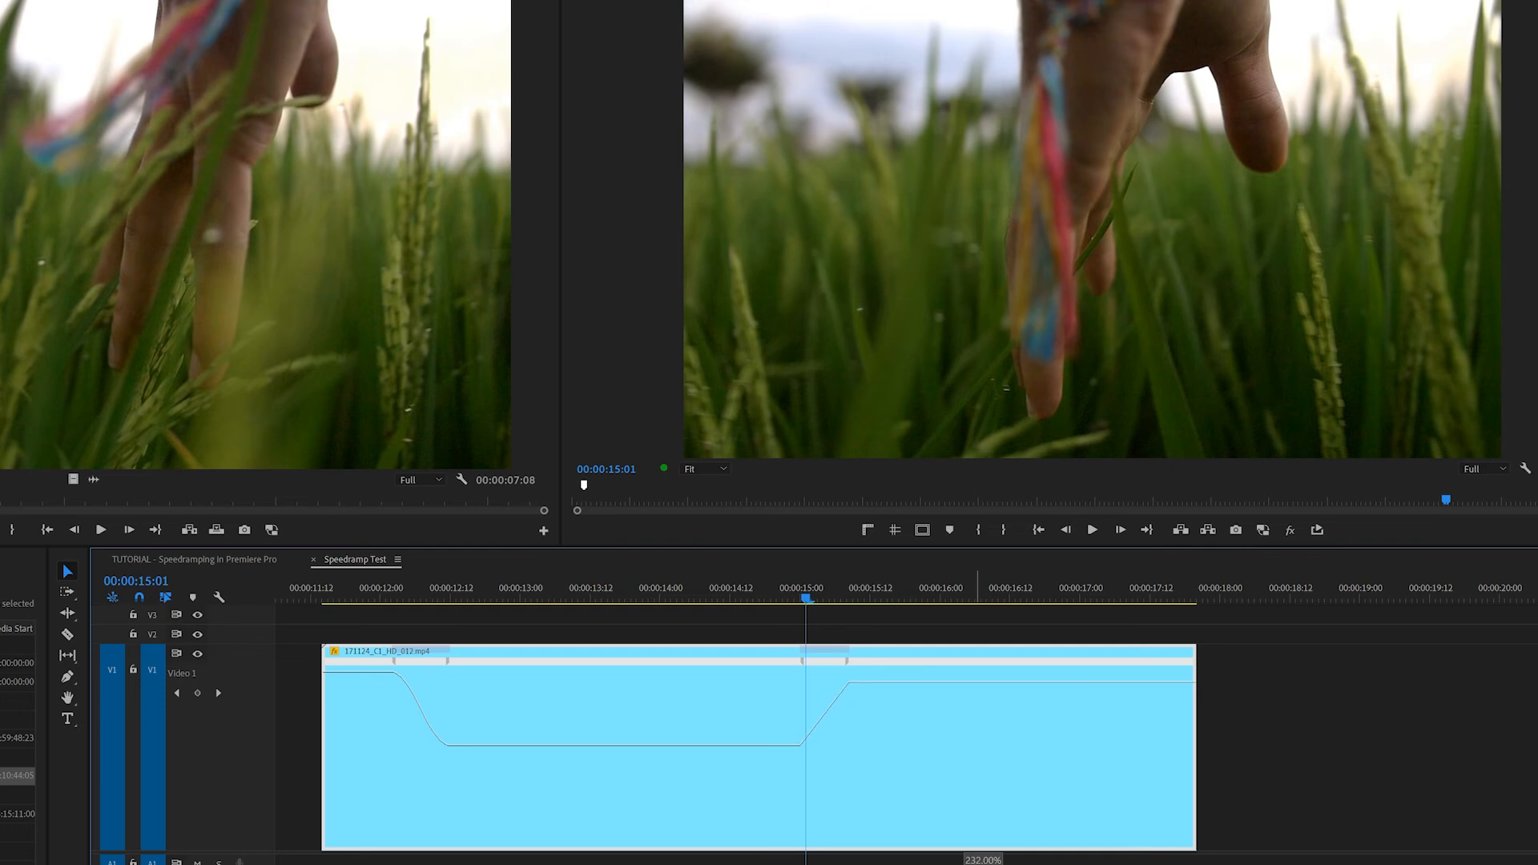
drag(853, 679, 850, 675)
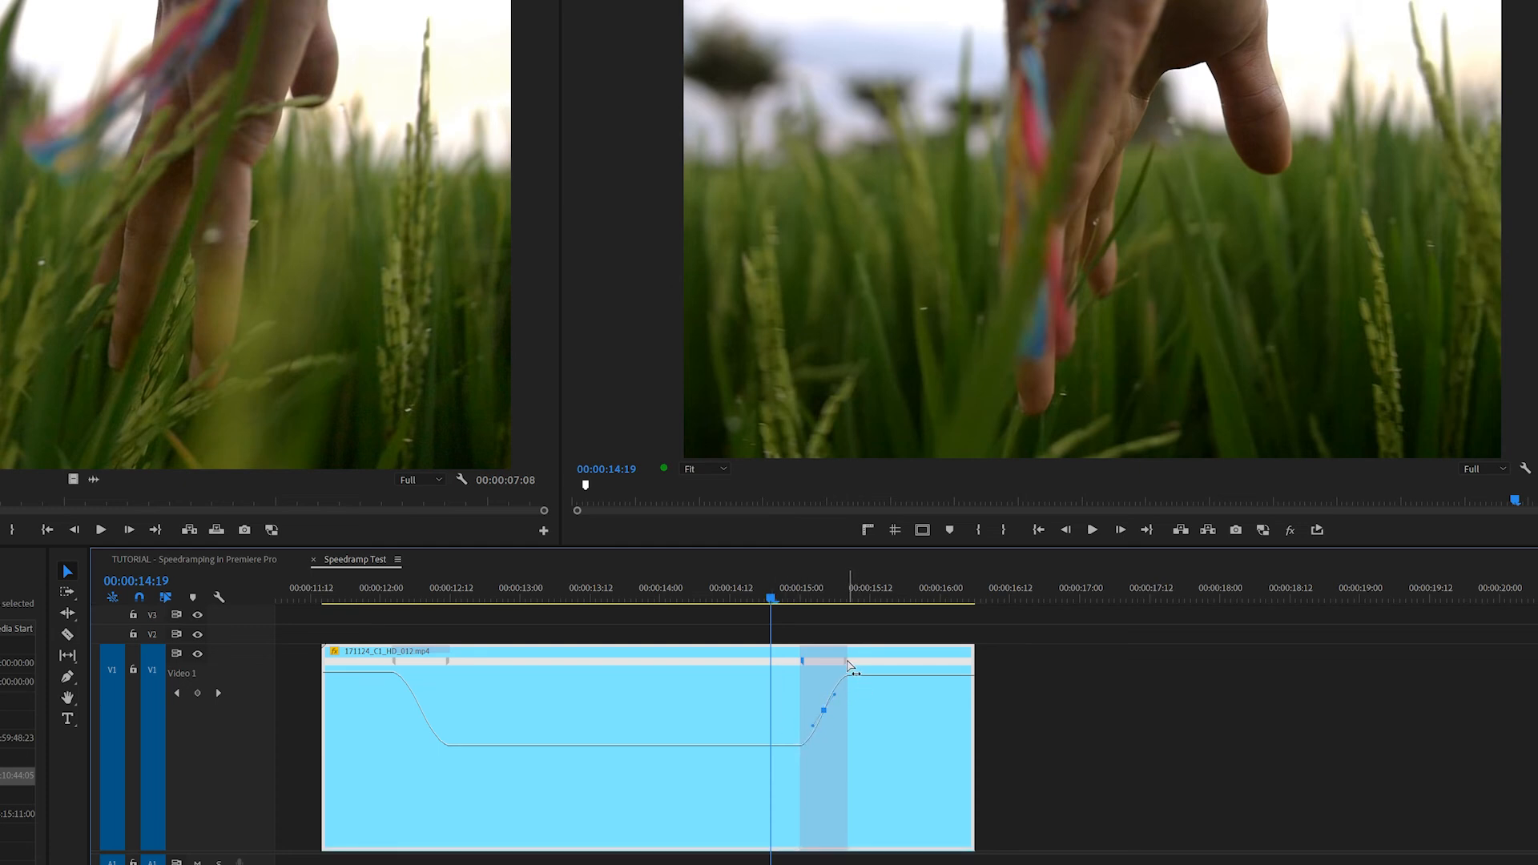
drag(853, 664, 872, 664)
Play the speed-up from 00:00:14:08 and trim the end of the clip back to 00:00:15:20.
click(706, 594)
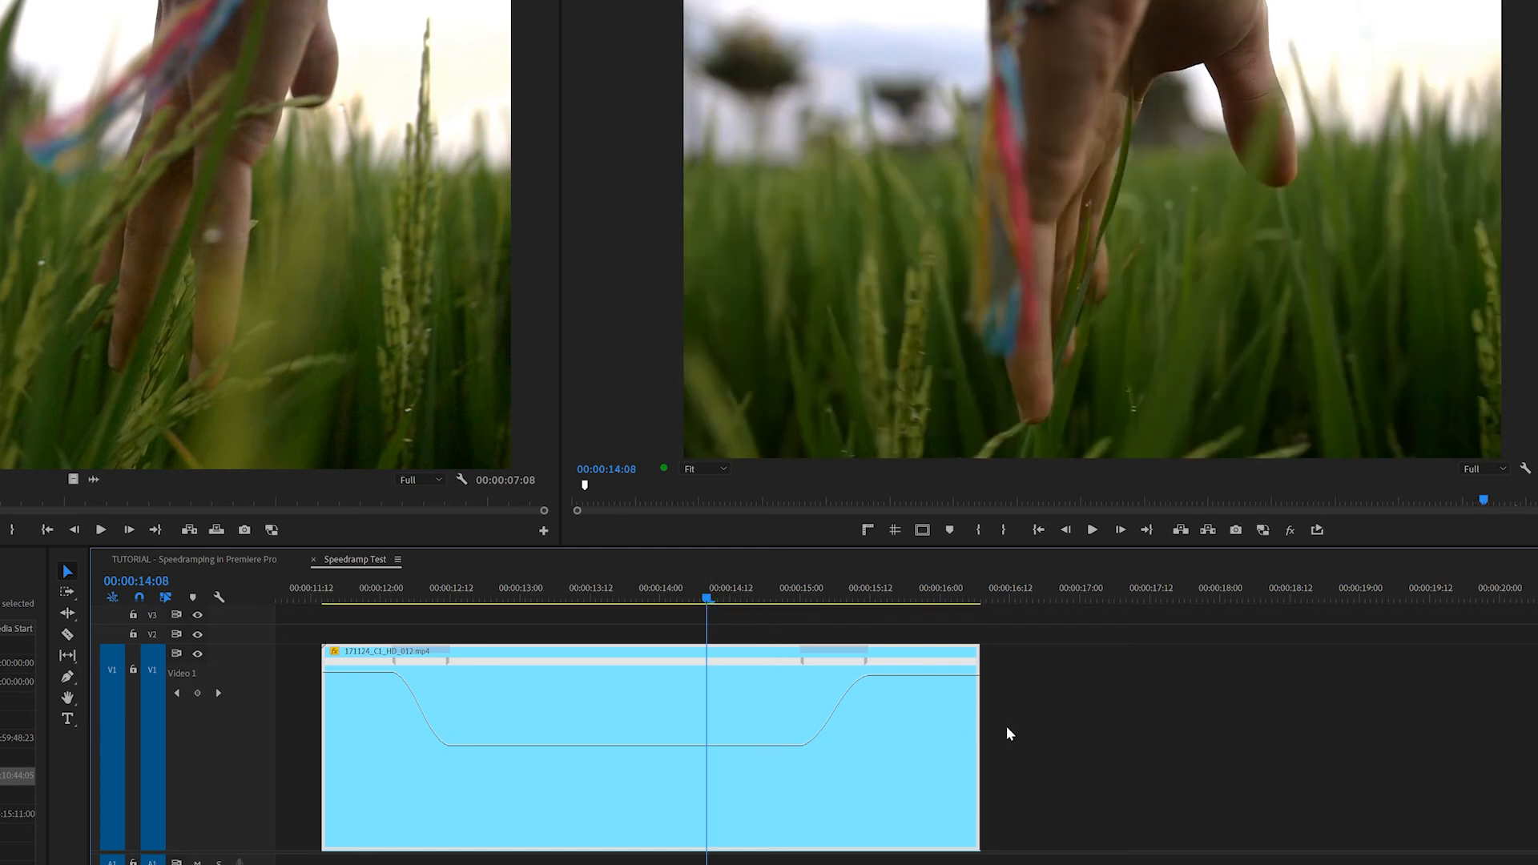
key(space)
drag(990, 761, 926, 755)
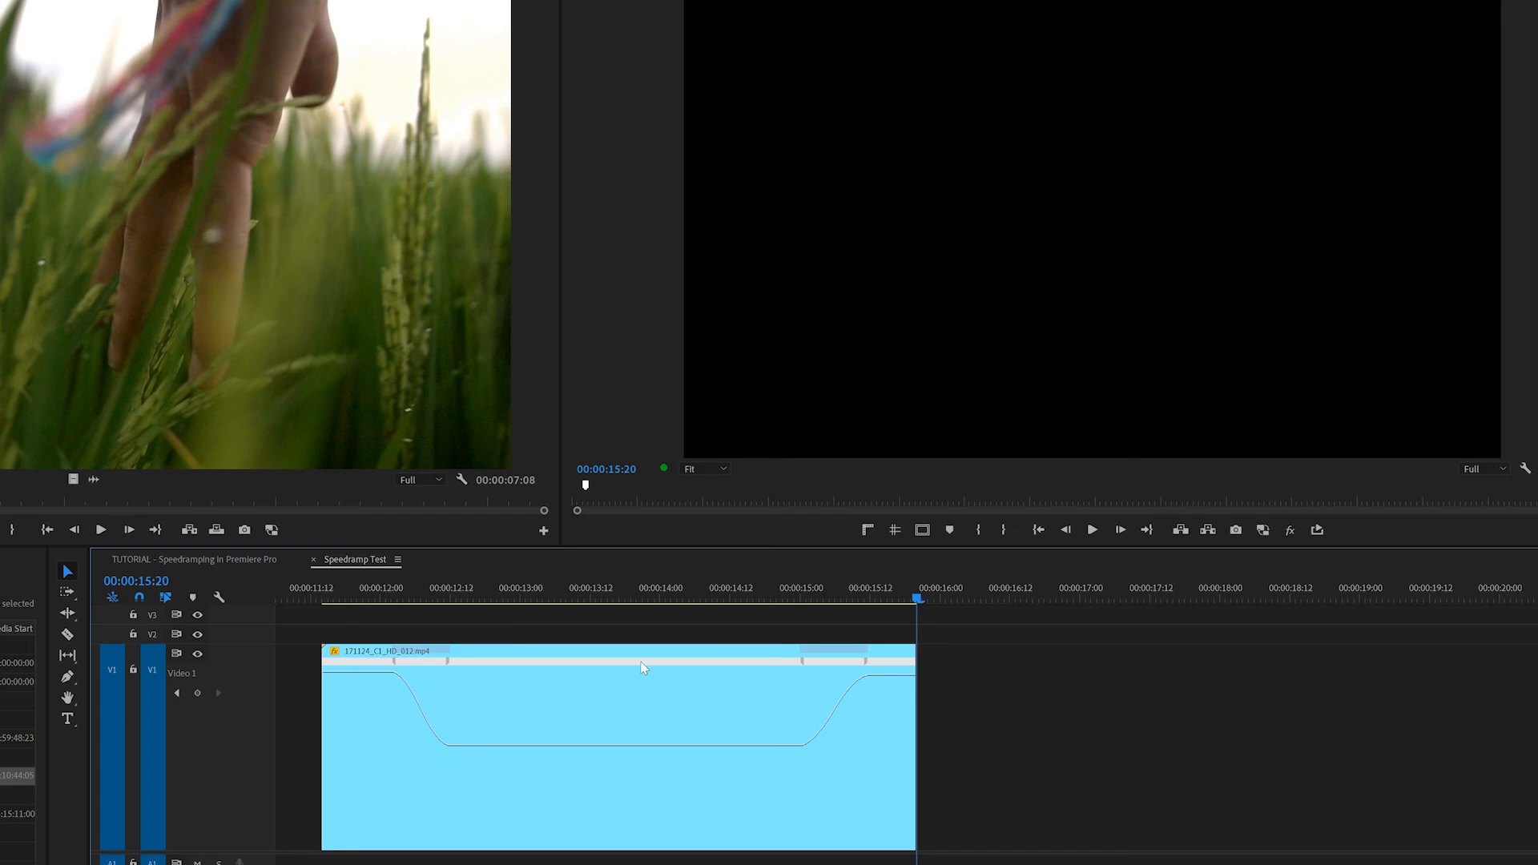
Play the trimmed clip from 00:00:11:10 to review both eased speed ramps together.
drag(353, 599, 302, 599)
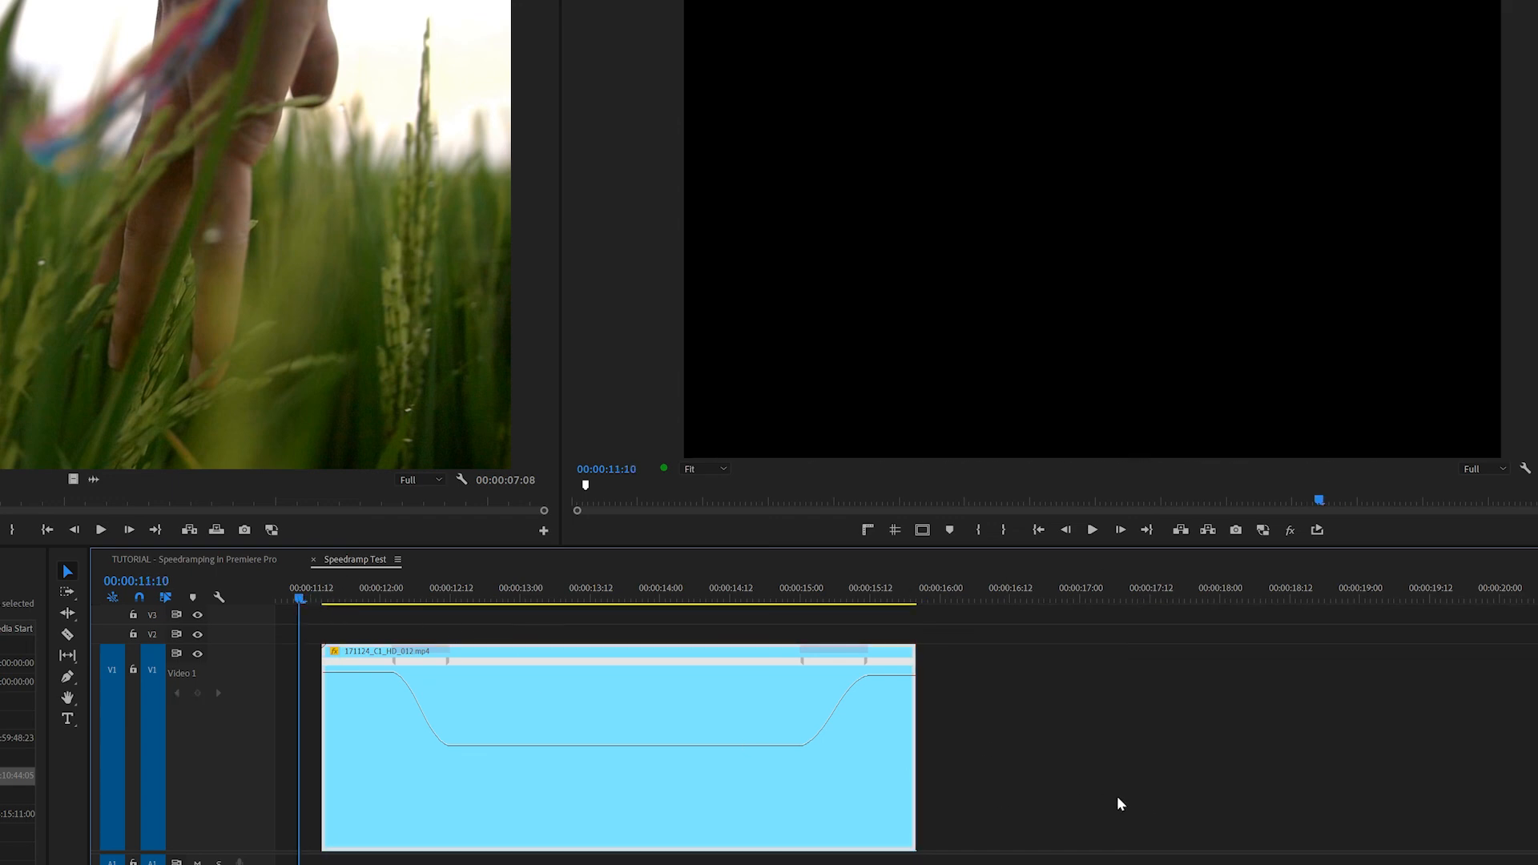
key(space)
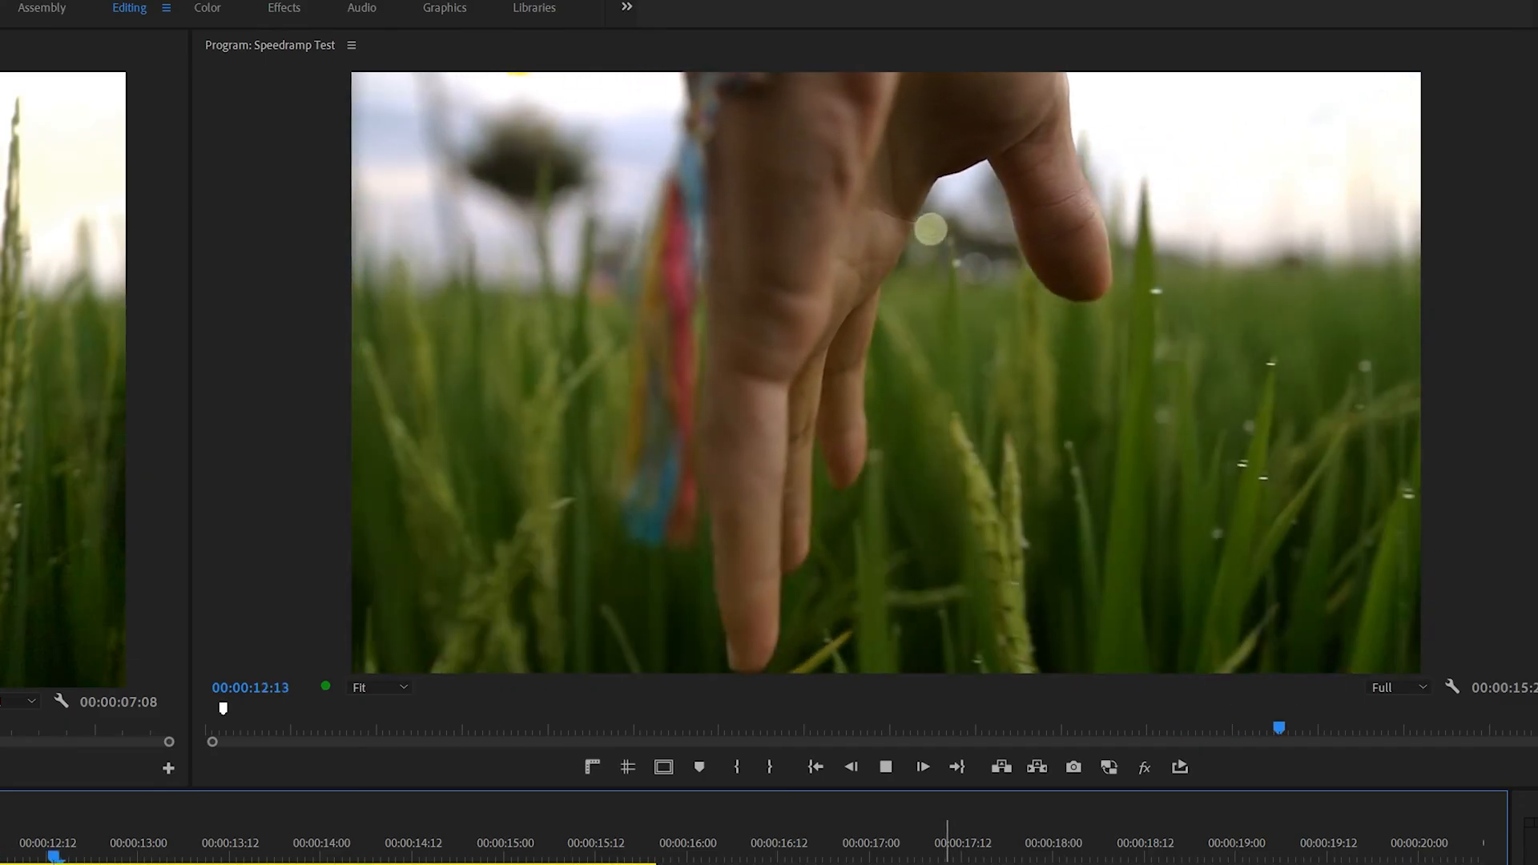